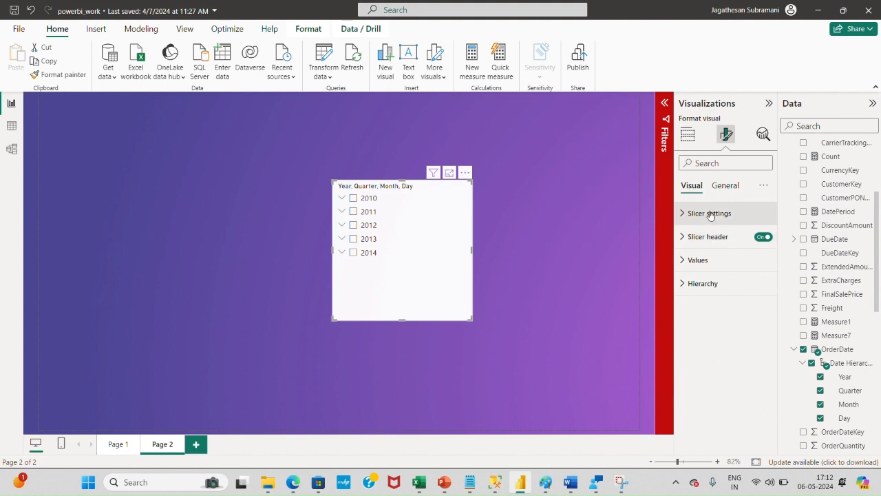
Step: Check the style options of the date hierarchy slicer and add the OrderDate field to that slicer
{"action": "left_click", "coordinate": [709, 213]}
{"action": "left_click", "coordinate": [731, 272]}
{"action": "left_click", "coordinate": [728, 275]}
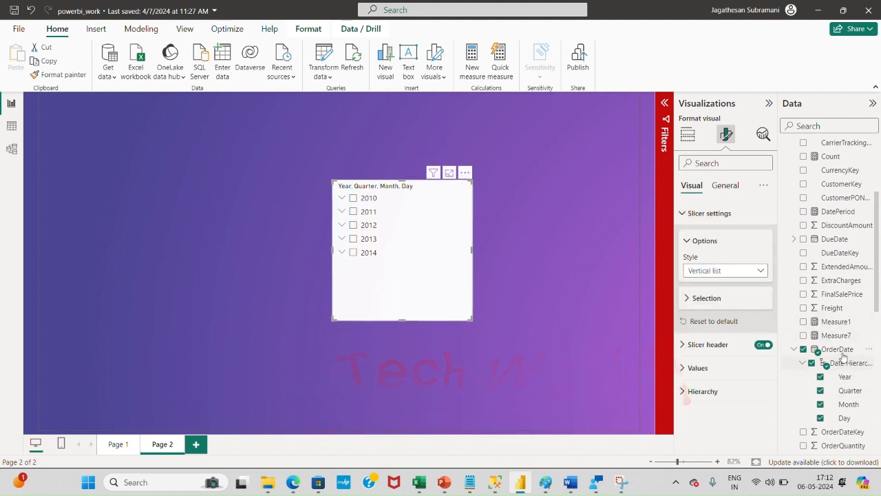
{"action": "left_click_drag", "start_coordinate": [840, 352], "coordinate": [426, 193]}
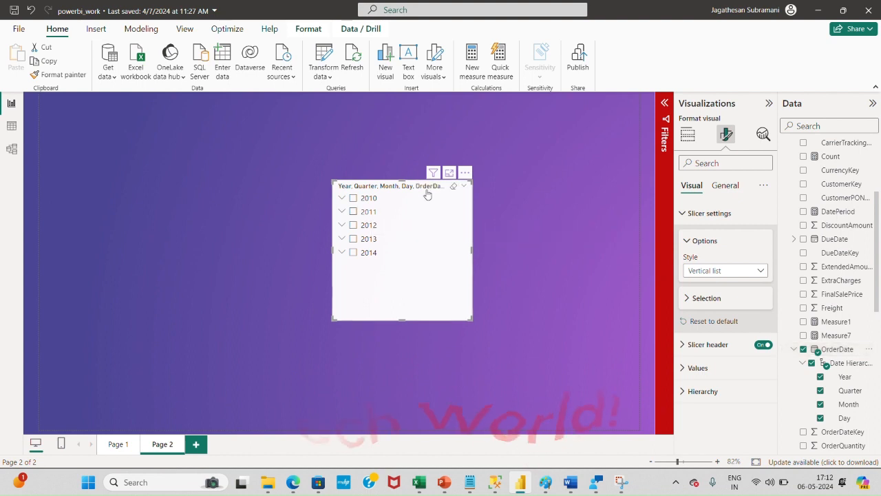
Step: Replace the date hierarchy slicer with a new slicer on the OrderDate field, placed near the report page's upper-left corner
{"action": "left_click", "coordinate": [466, 172]}
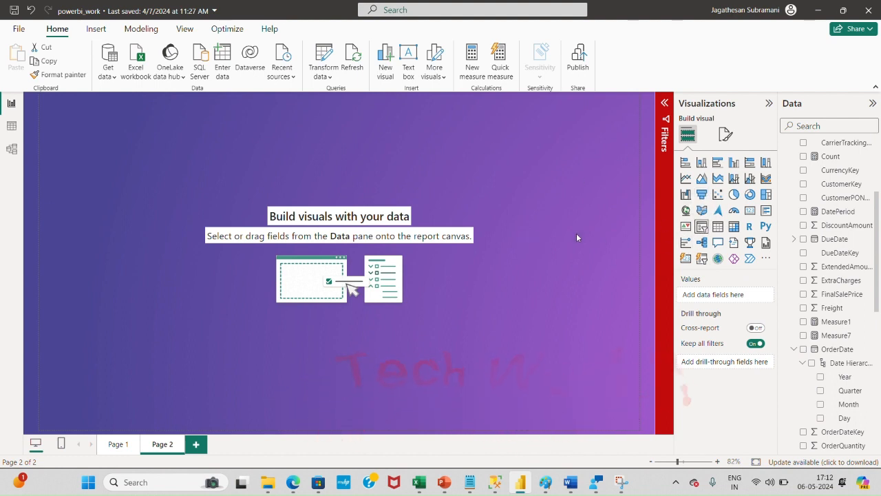
{"action": "left_click", "coordinate": [717, 227]}
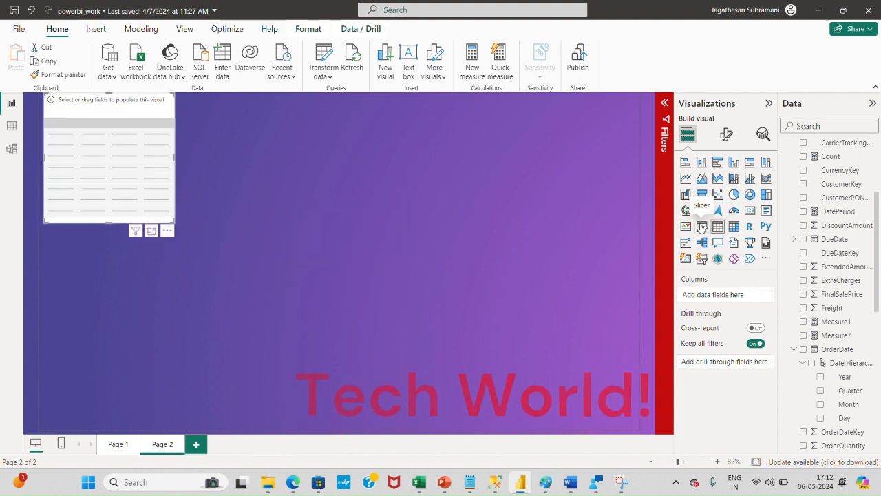
{"action": "left_click", "coordinate": [701, 227]}
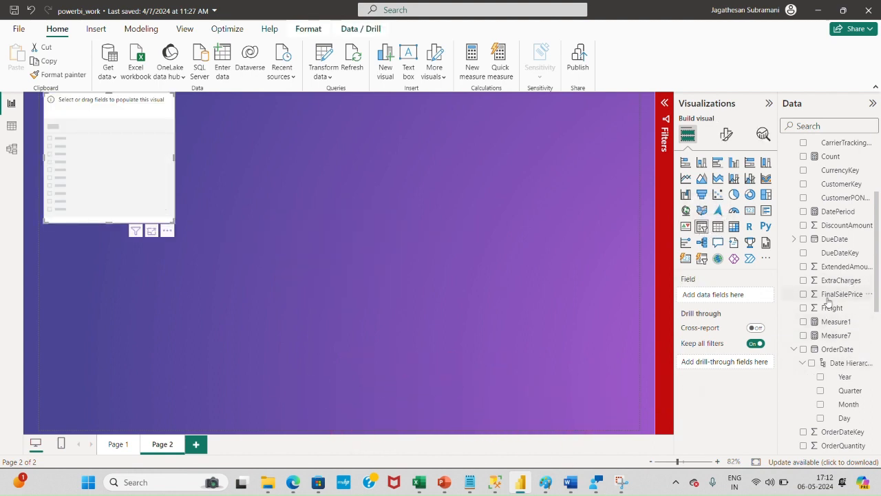
{"action": "left_click", "coordinate": [803, 349]}
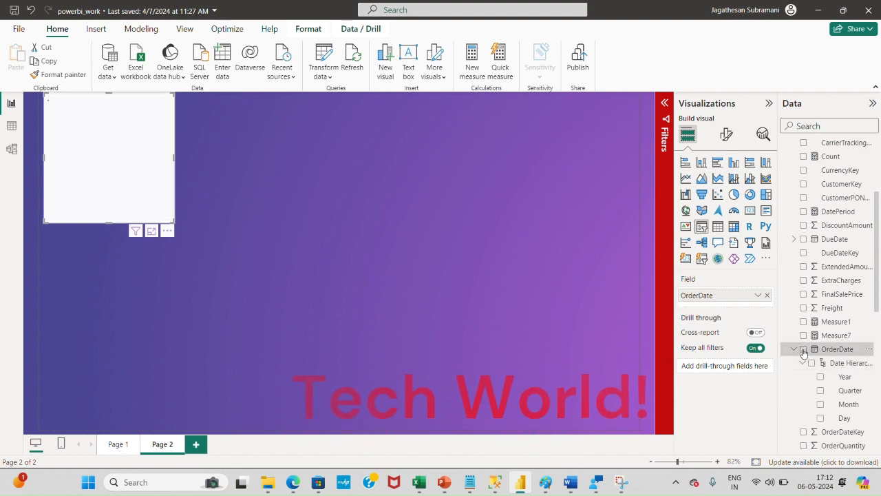
{"action": "left_click_drag", "start_coordinate": [79, 108], "coordinate": [82, 138]}
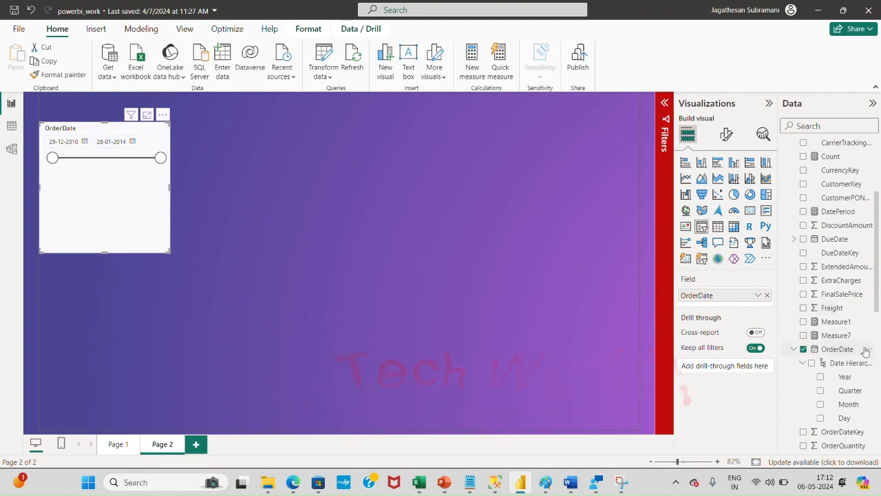
Step: Enter a new data table with one column named Type and the rows Day, Week, Month, Quator and Year
{"action": "scroll", "coordinate": [866, 351], "scroll_direction": "down", "scroll_amount": 3}
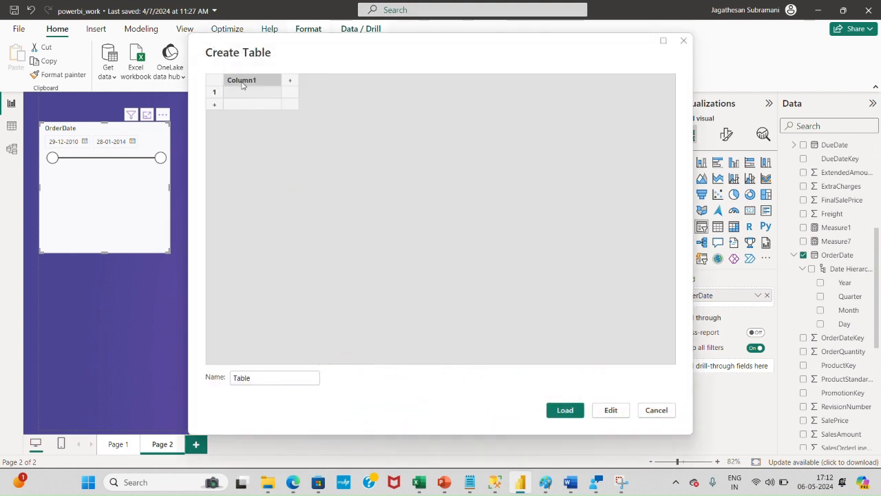
{"action": "double_click", "coordinate": [241, 83]}
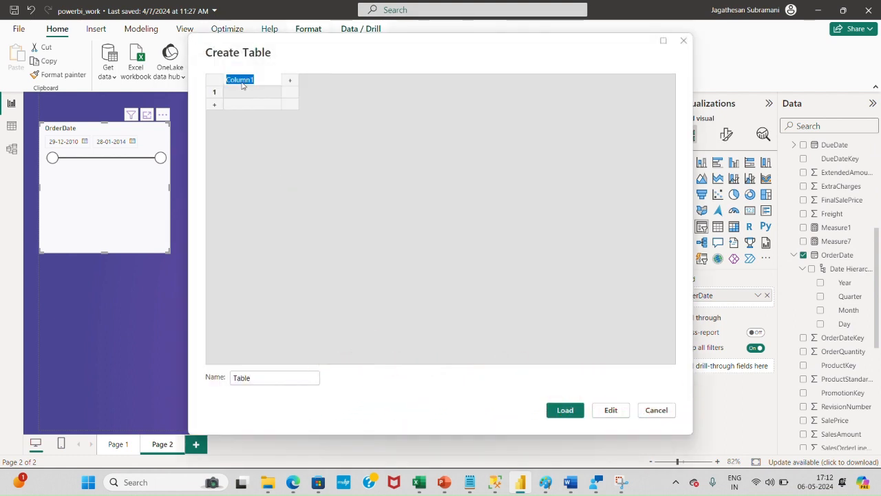
{"action": "type", "text": "type"}
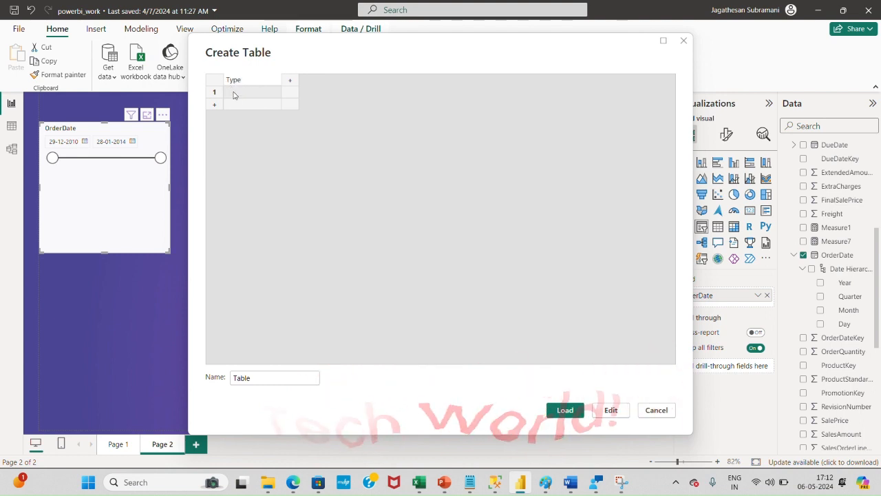
{"action": "left_click", "coordinate": [233, 96]}
{"action": "type", "text": "Day"}
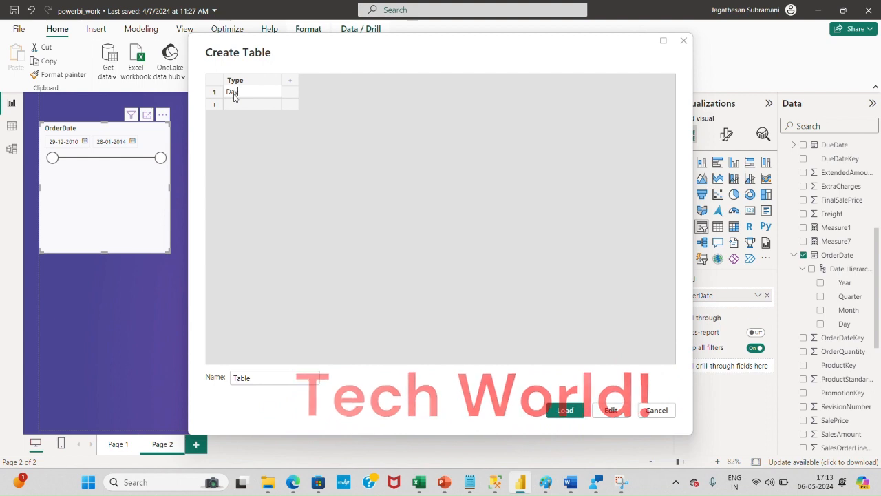
{"action": "left_click", "coordinate": [244, 104]}
{"action": "type", "text": "M"}
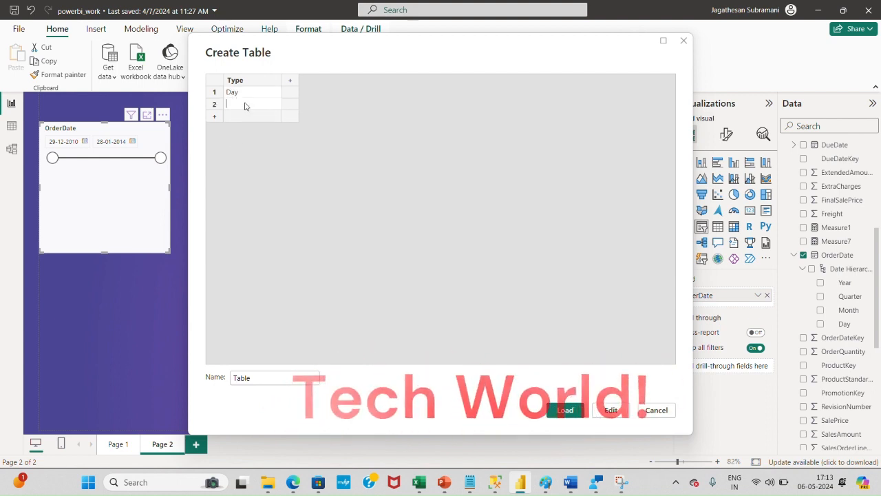
{"action": "left_click", "coordinate": [240, 117]}
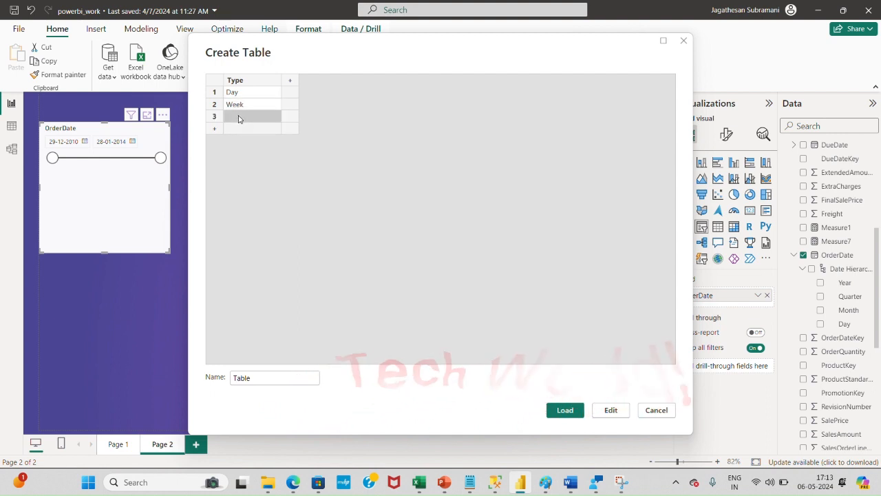
{"action": "type", "text": "Month"}
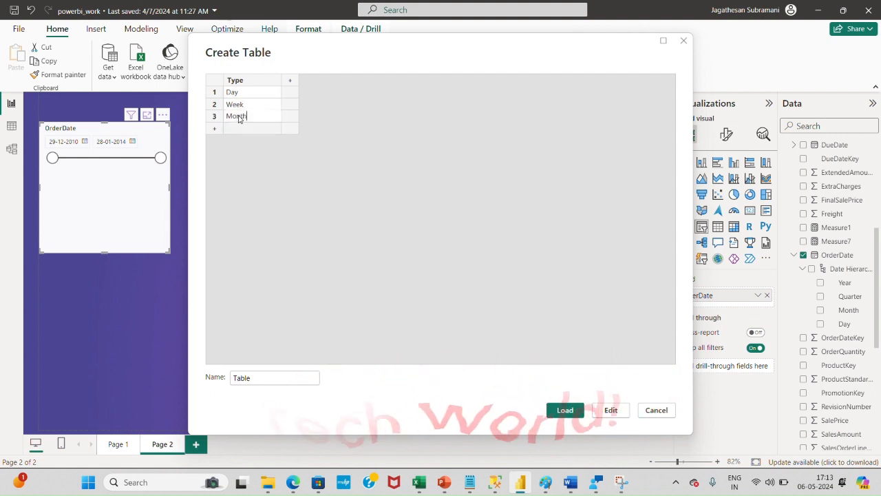
{"action": "left_click", "coordinate": [234, 129]}
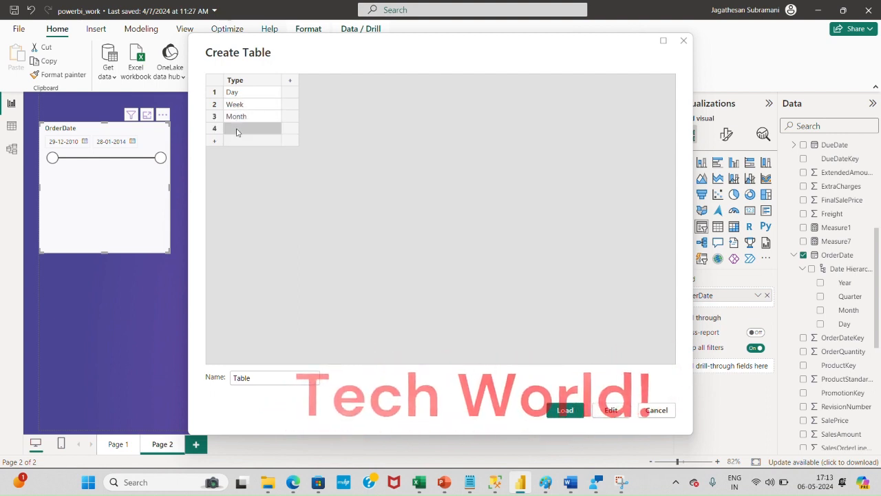
{"action": "type", "text": "Qua"}
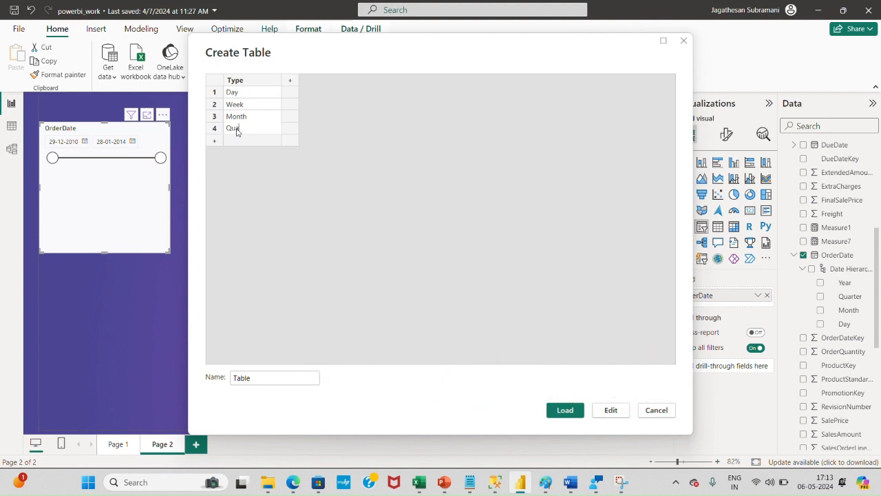
{"action": "type", "text": "tor"}
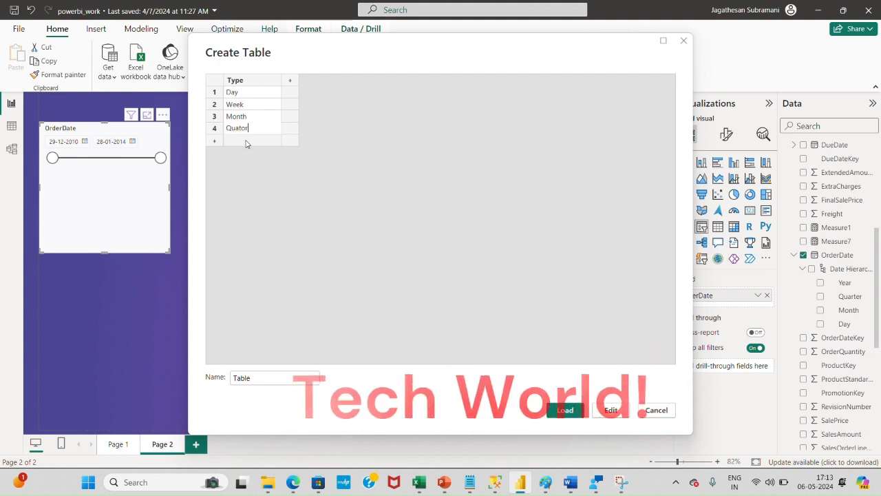
{"action": "left_click", "coordinate": [245, 143]}
{"action": "type", "text": "Year"}
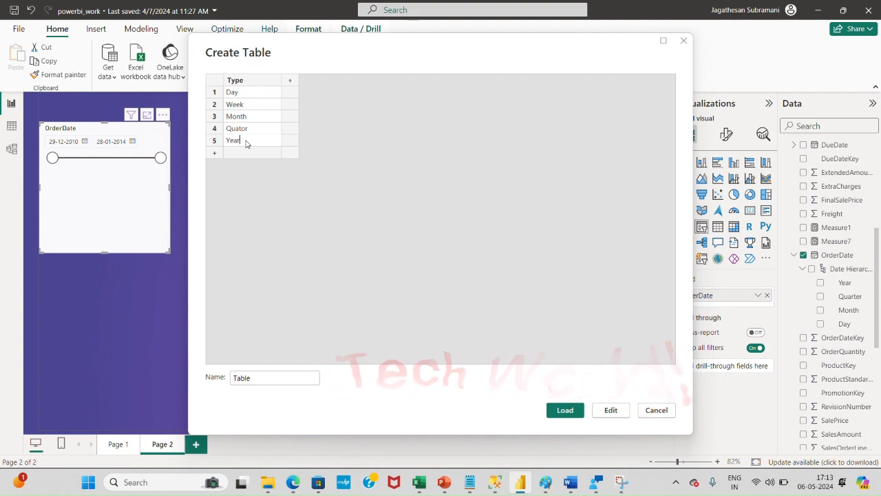
Step: Name the new table selection_date and load it into the model
{"action": "left_click", "coordinate": [252, 380]}
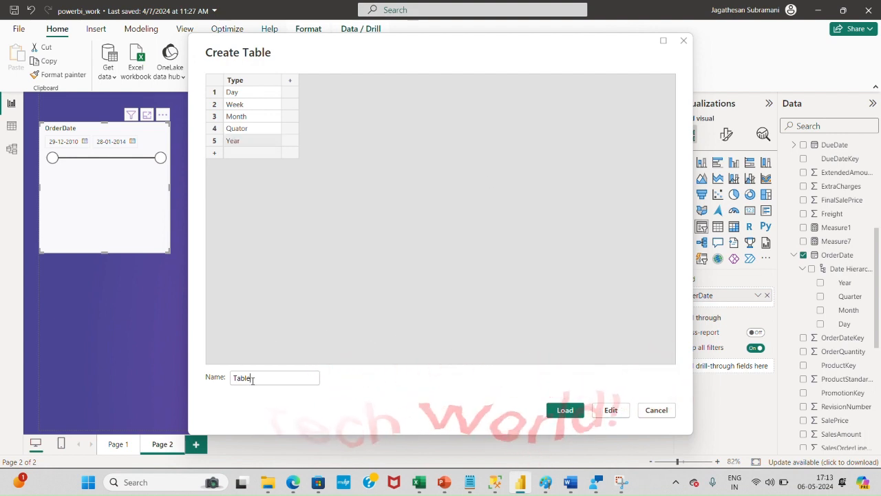
{"action": "key", "text": "BackSpace"}
{"action": "key", "text": "BackSpace"}
{"action": "key", "text": "BackSpace"}
{"action": "key", "text": "BackSpace"}
{"action": "key", "text": "BackSpace"}
{"action": "type", "text": "se"}
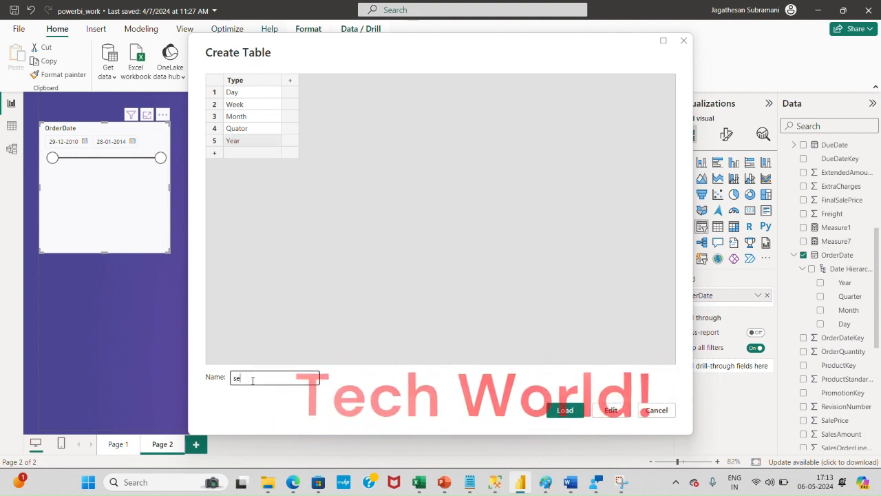
{"action": "type", "text": "lectip"}
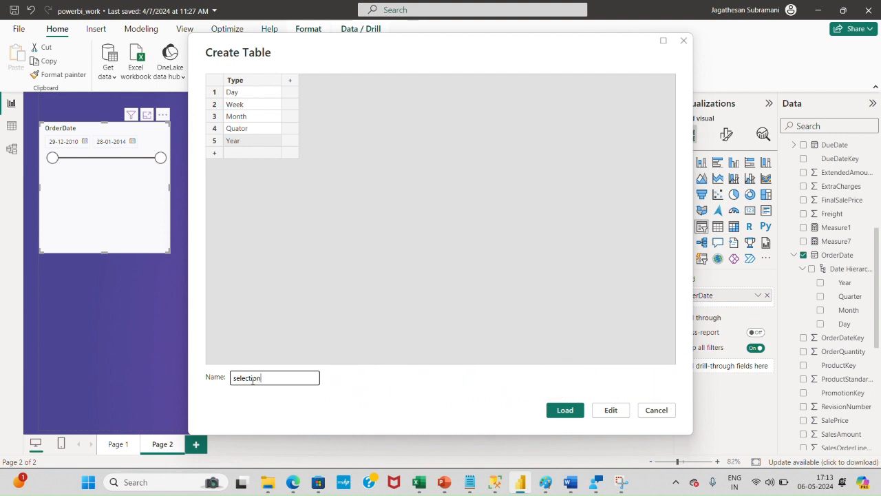
{"action": "type", "text": "n_date"}
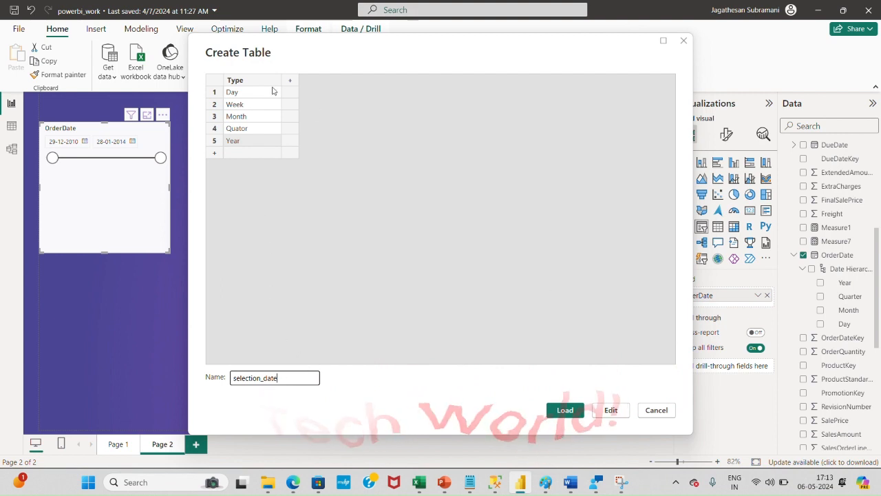
{"action": "left_click", "coordinate": [568, 410]}
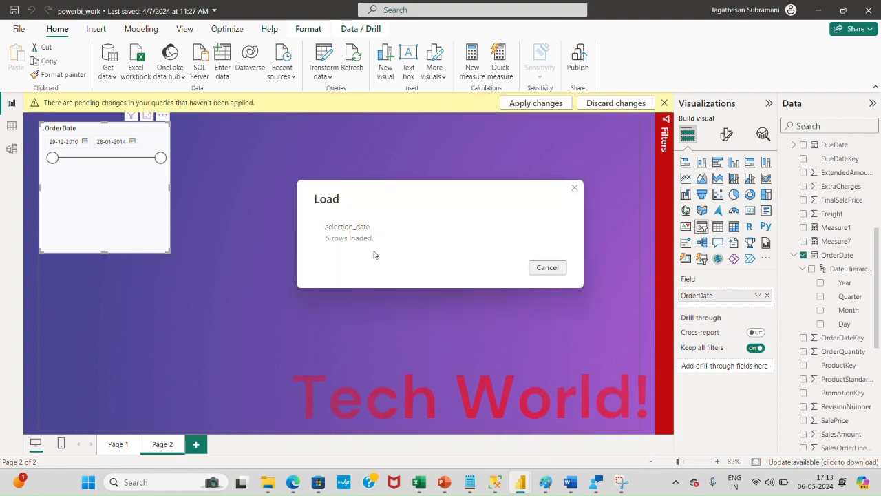
Step: Add the Type field of the selection_date table to the report page as a slicer
{"action": "scroll", "coordinate": [862, 340], "scroll_direction": "down", "scroll_amount": 3}
{"action": "scroll", "coordinate": [862, 340], "scroll_direction": "down", "scroll_amount": 2}
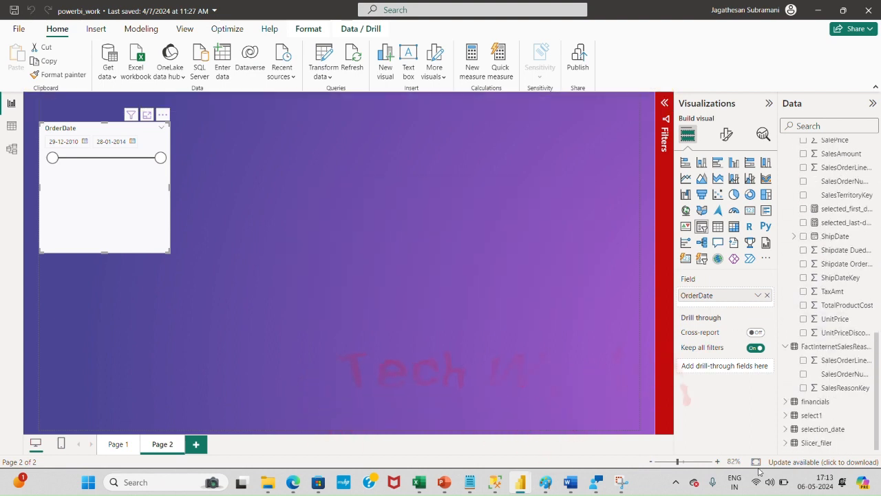
{"action": "left_click", "coordinate": [821, 429]}
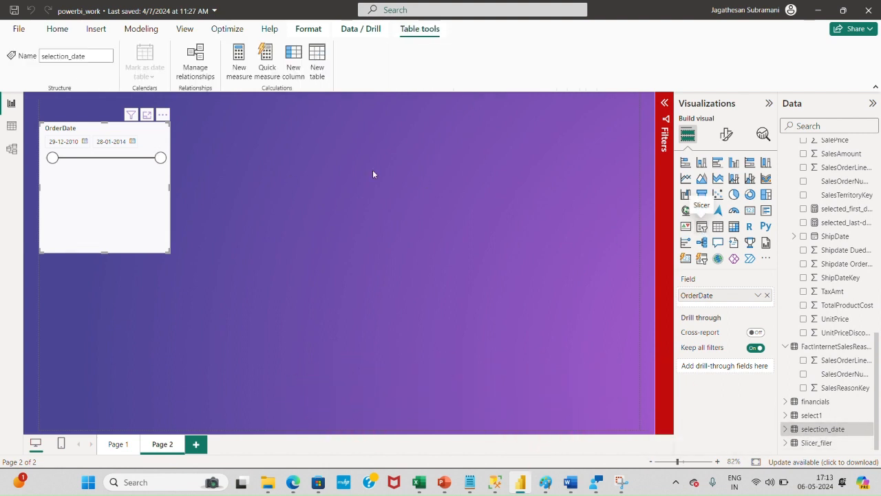
{"action": "left_click", "coordinate": [820, 429]}
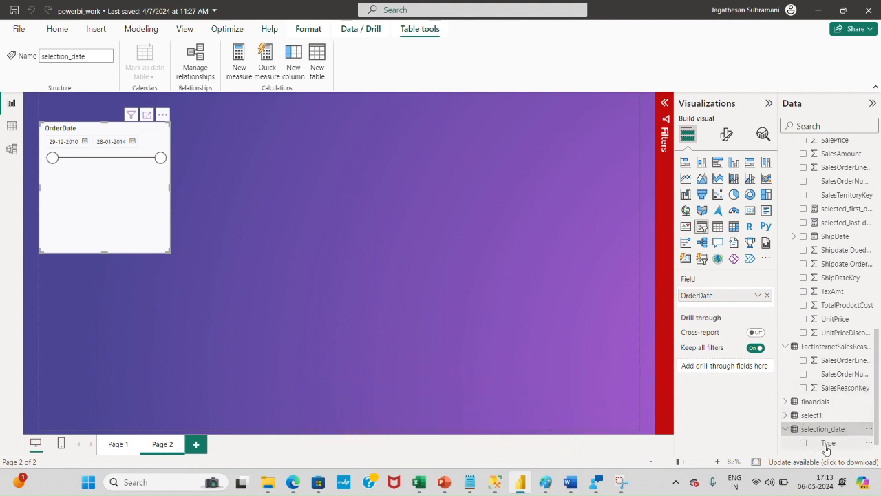
{"action": "left_click_drag", "start_coordinate": [826, 444], "coordinate": [451, 236]}
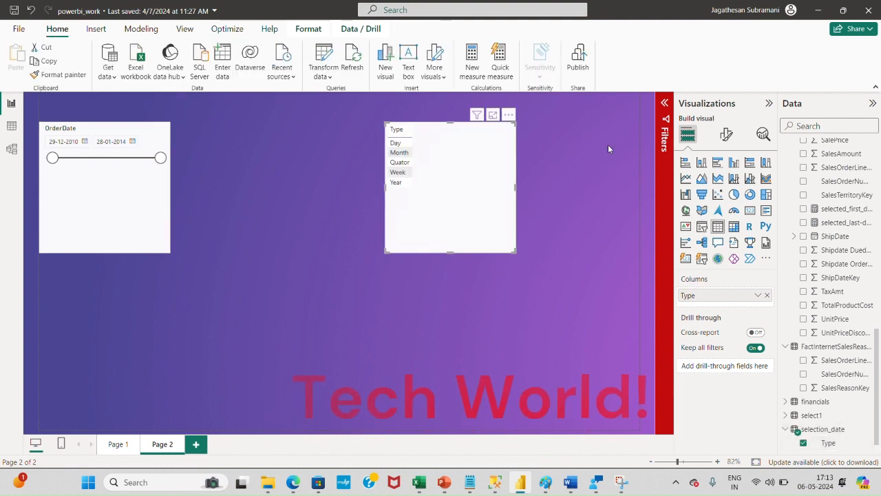
{"action": "left_click", "coordinate": [701, 228]}
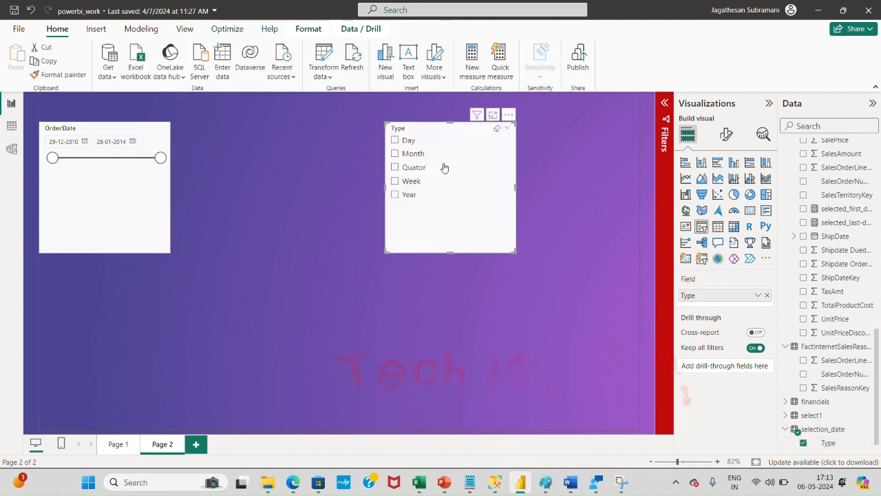
Step: Enable single select for the Type slicer and move it next to the OrderDate slicer
{"action": "left_click", "coordinate": [728, 137]}
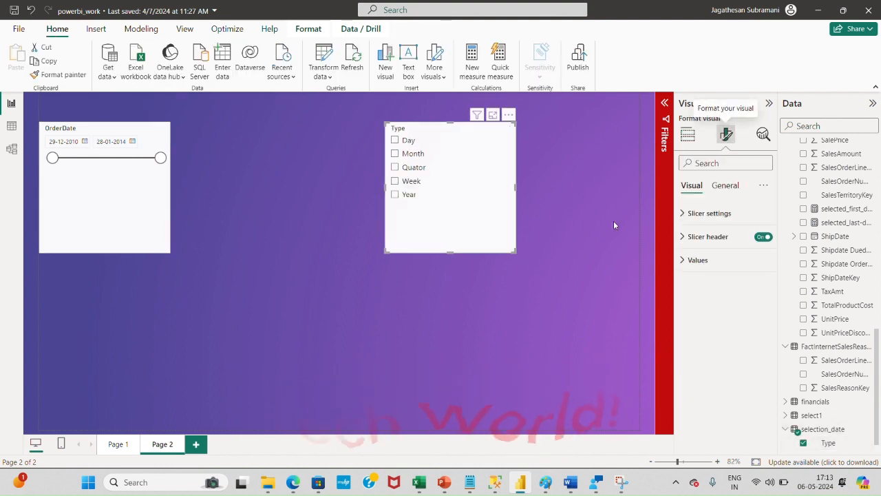
{"action": "left_click", "coordinate": [709, 214]}
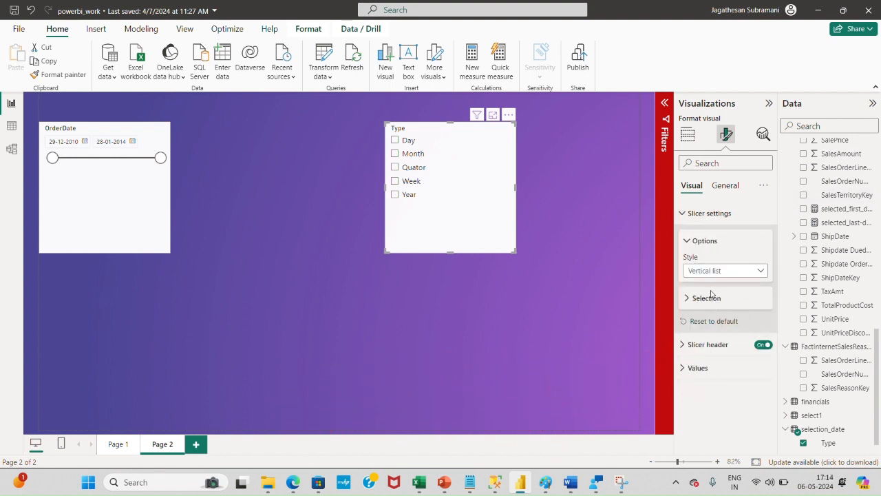
{"action": "left_click", "coordinate": [714, 302]}
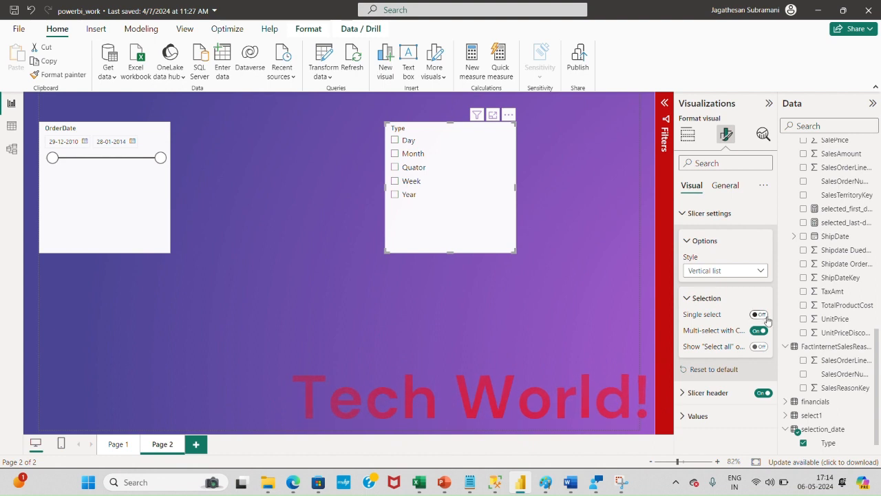
{"action": "left_click", "coordinate": [759, 316]}
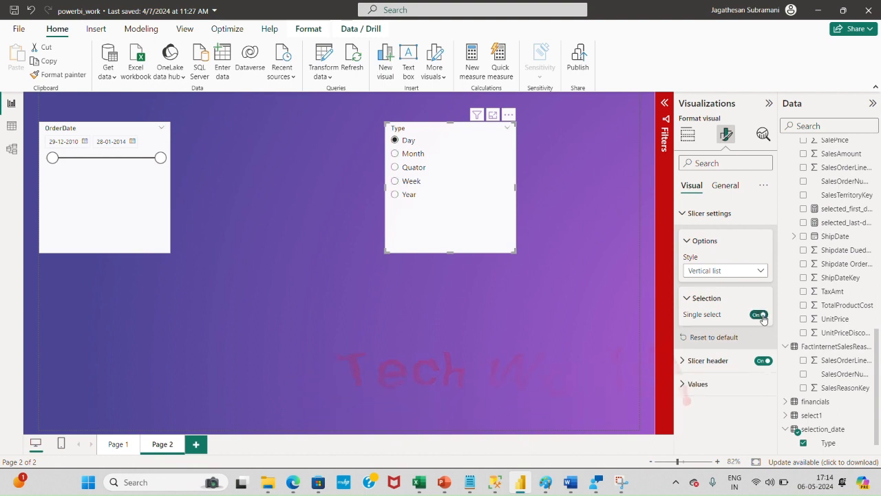
{"action": "left_click_drag", "start_coordinate": [409, 161], "coordinate": [233, 162]}
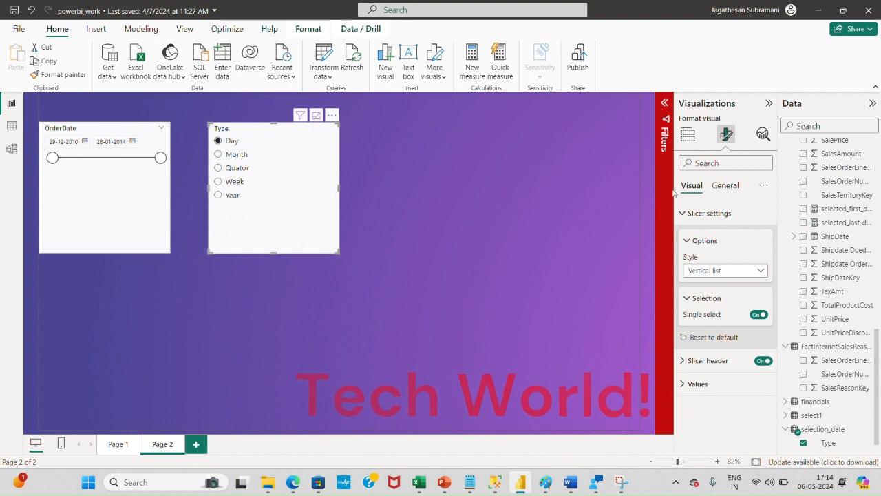
Step: Add an empty card visual and place it below and to the right of the Type slicer on the page
{"action": "left_click", "coordinate": [595, 147]}
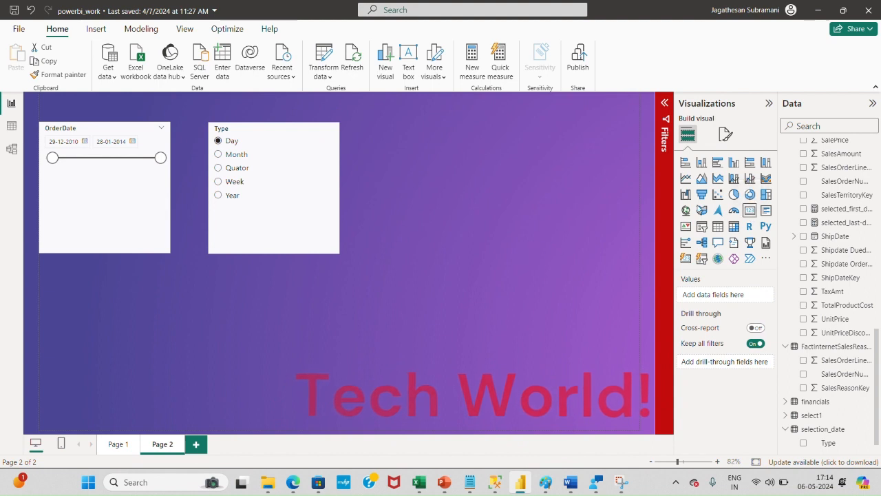
{"action": "left_click", "coordinate": [750, 210]}
{"action": "left_click_drag", "start_coordinate": [81, 332], "coordinate": [478, 315]}
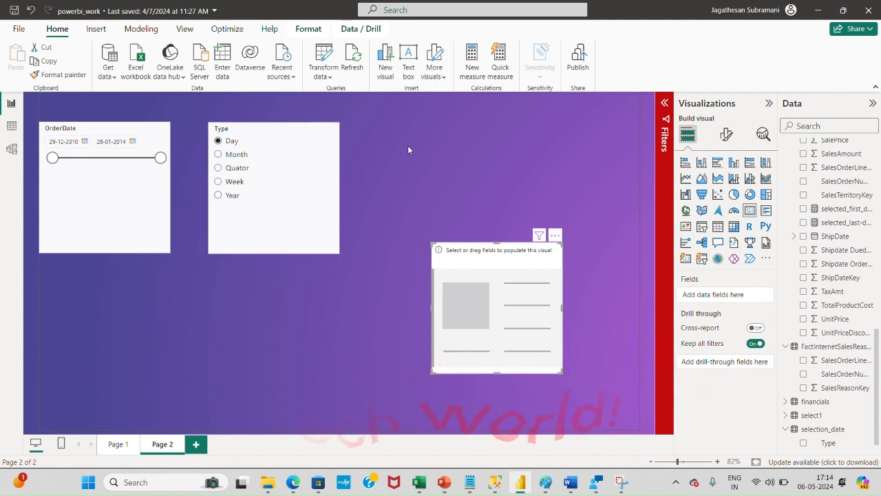
Step: Create a new measure named from_date and begin its formula with the FIRSTDATE function
{"action": "left_click", "coordinate": [290, 226]}
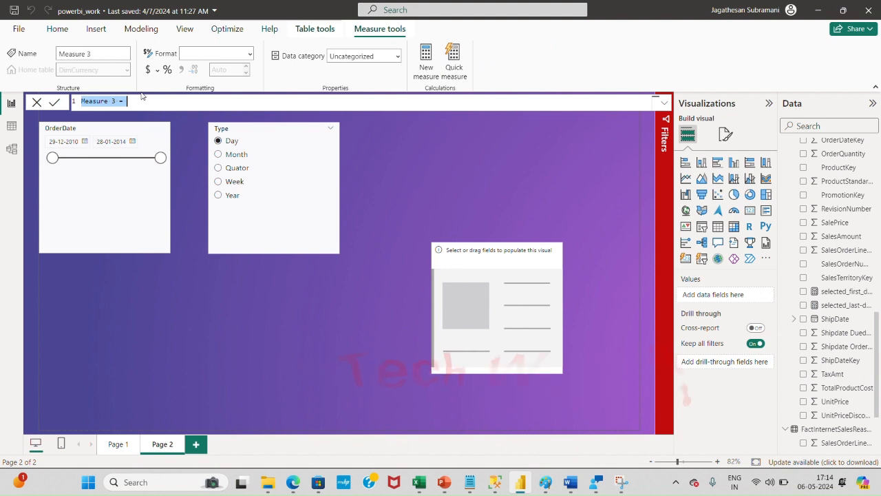
{"action": "key", "text": "BackSpace"}
{"action": "type", "text": "from"}
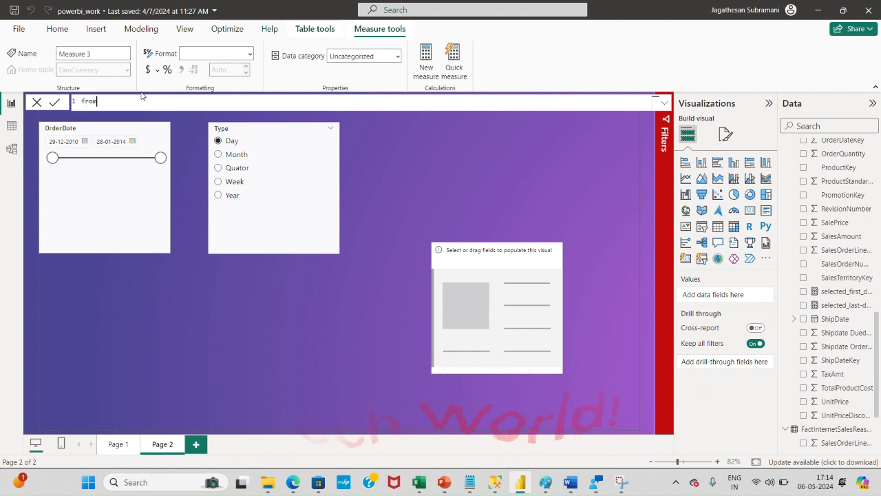
{"action": "type", "text": "_dat"}
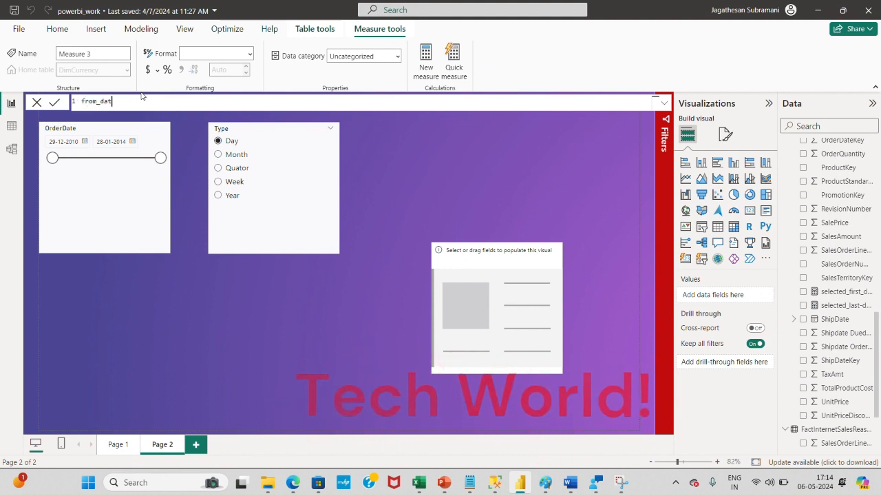
{"action": "type", "text": "e ="}
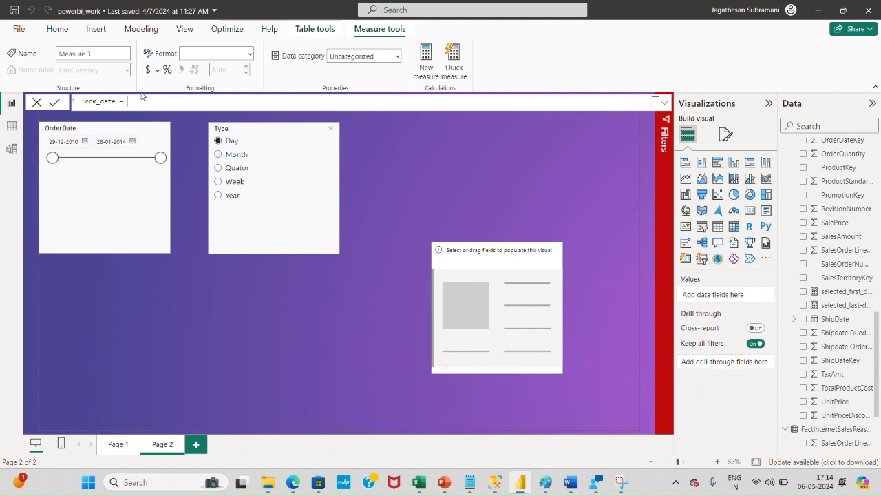
{"action": "type", "text": " fir"}
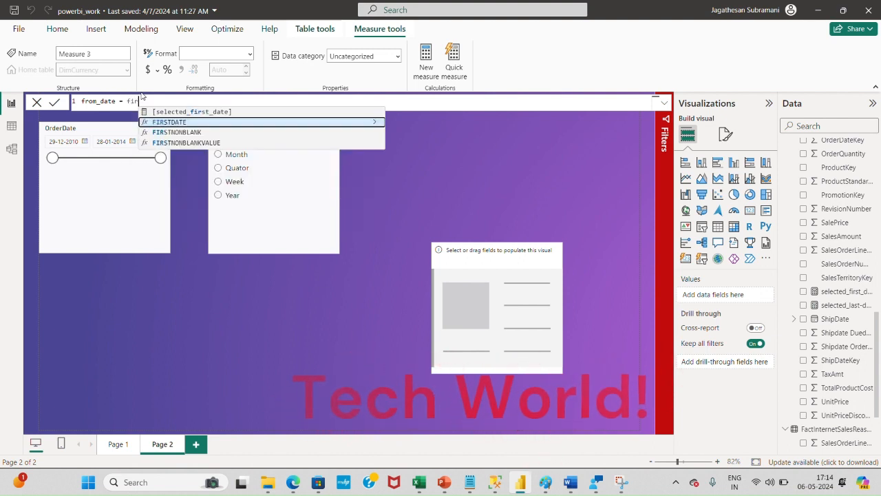
{"action": "key", "text": "Tab"}
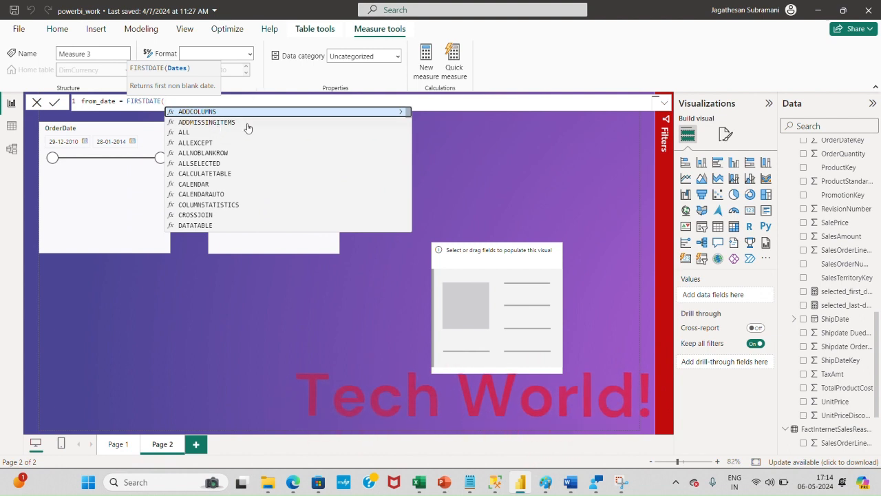
Step: Complete the from_date formula with FactInternetSales[OrderDate] as the FIRSTDATE argument and commit the measure
{"action": "type", "text": "se"}
{"action": "key", "text": "BackSpace"}
{"action": "key", "text": "BackSpace"}
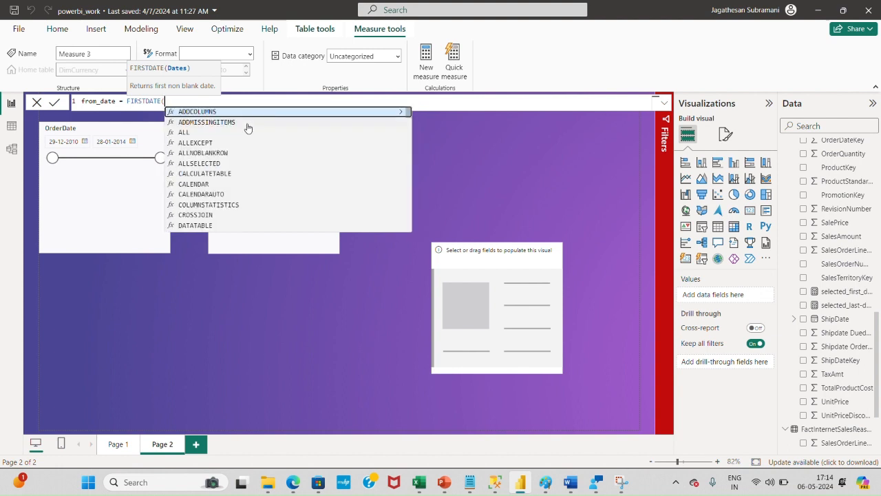
{"action": "type", "text": "or"}
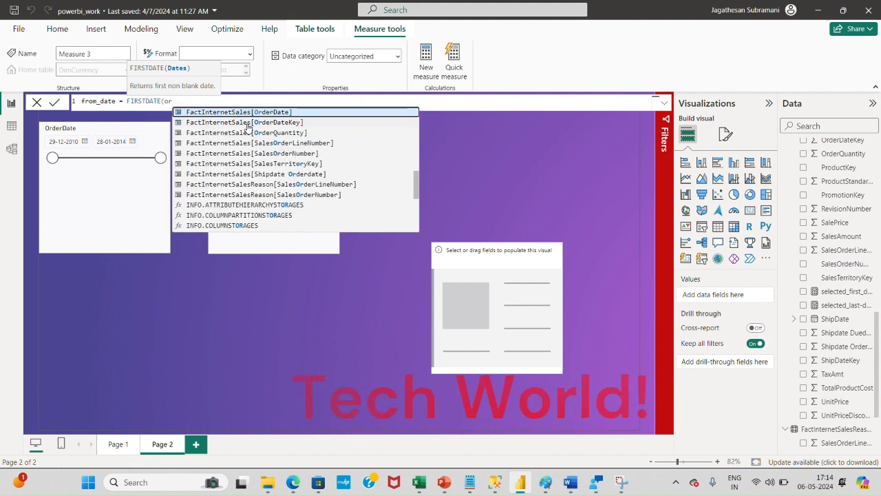
{"action": "left_click", "coordinate": [273, 112]}
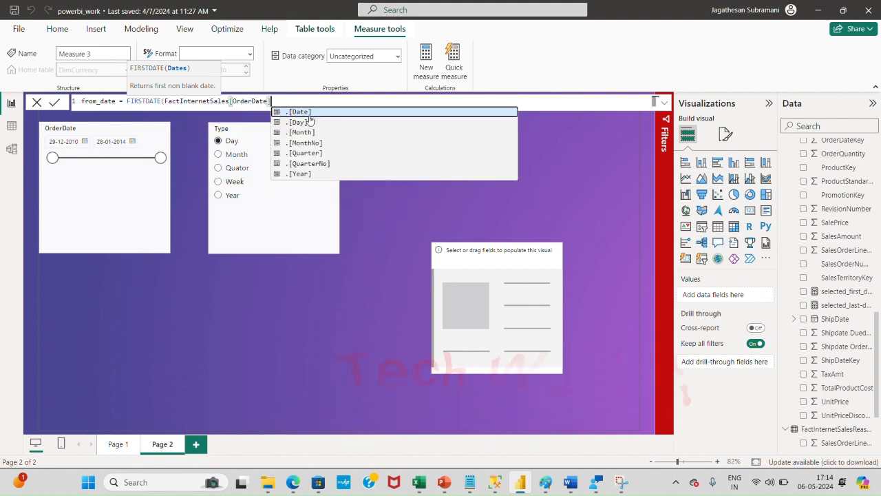
{"action": "type", "text": ")"}
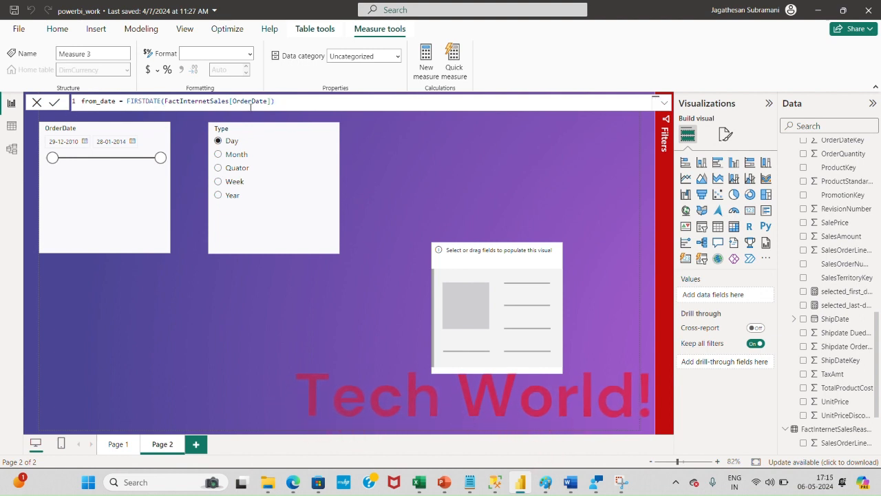
{"action": "key", "text": "BackSpace"}
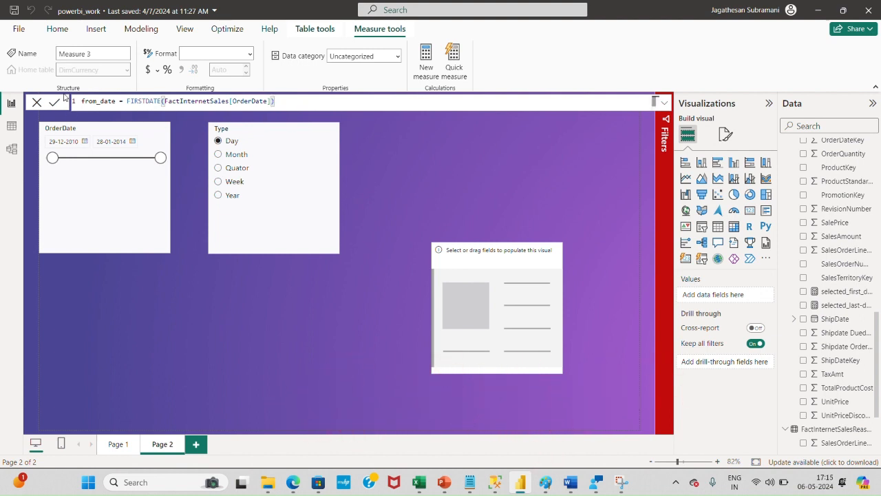
{"action": "left_click", "coordinate": [55, 102]}
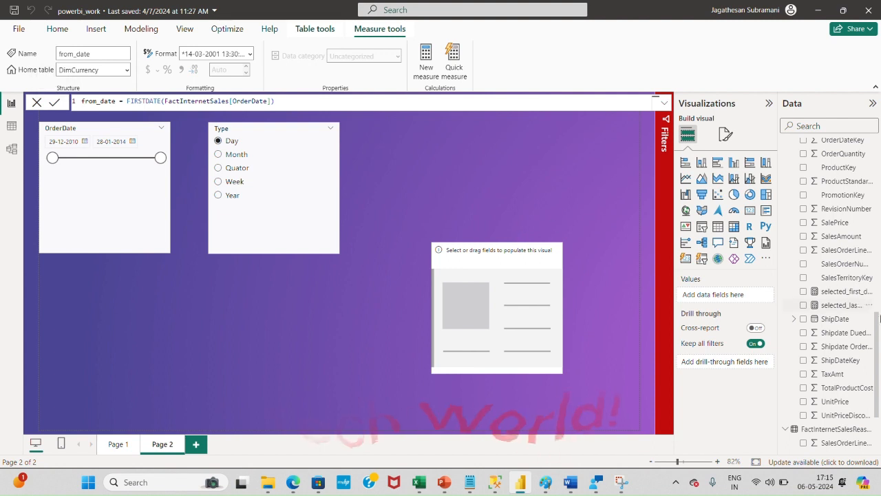
Step: Look through the model's tables for the from_date measure and review its formula
{"action": "scroll", "coordinate": [832, 364], "scroll_direction": "up", "scroll_amount": 4}
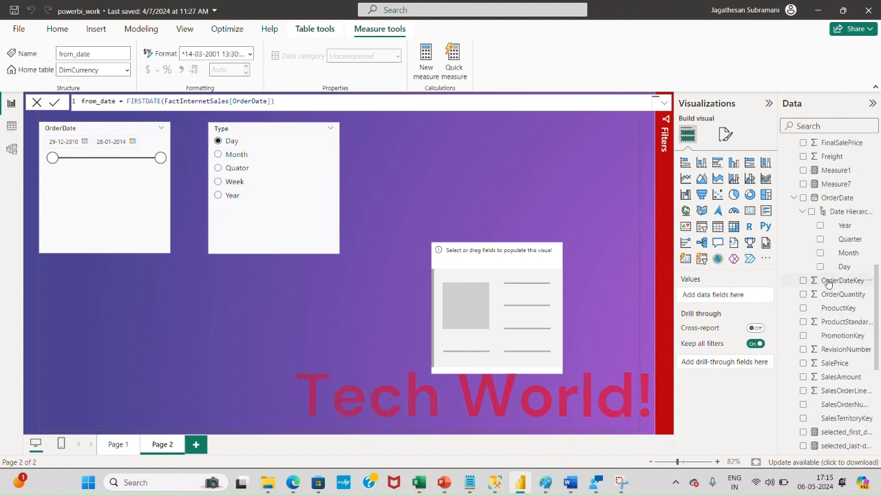
{"action": "scroll", "coordinate": [859, 296], "scroll_direction": "down", "scroll_amount": 3}
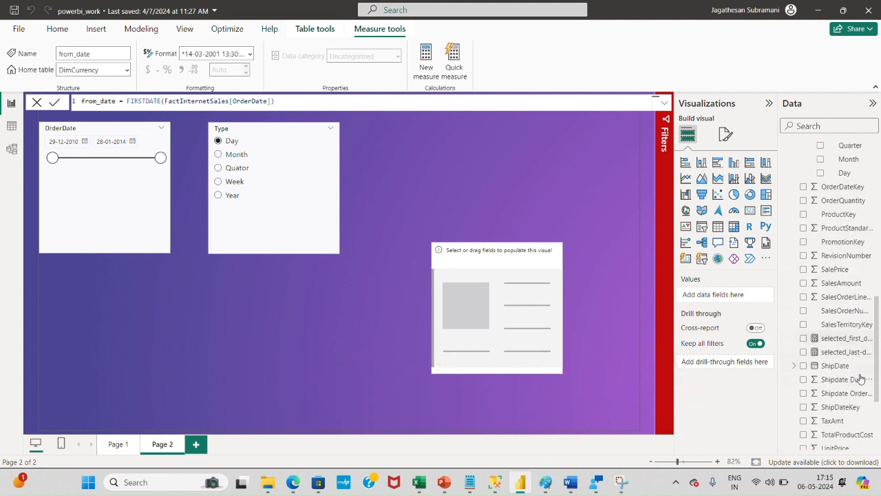
{"action": "scroll", "coordinate": [860, 379], "scroll_direction": "up", "scroll_amount": 6}
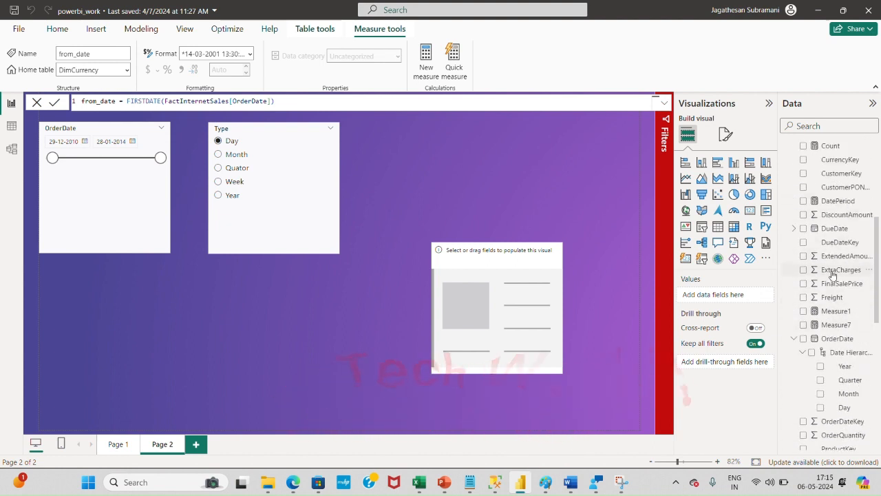
{"action": "left_click", "coordinate": [189, 281]}
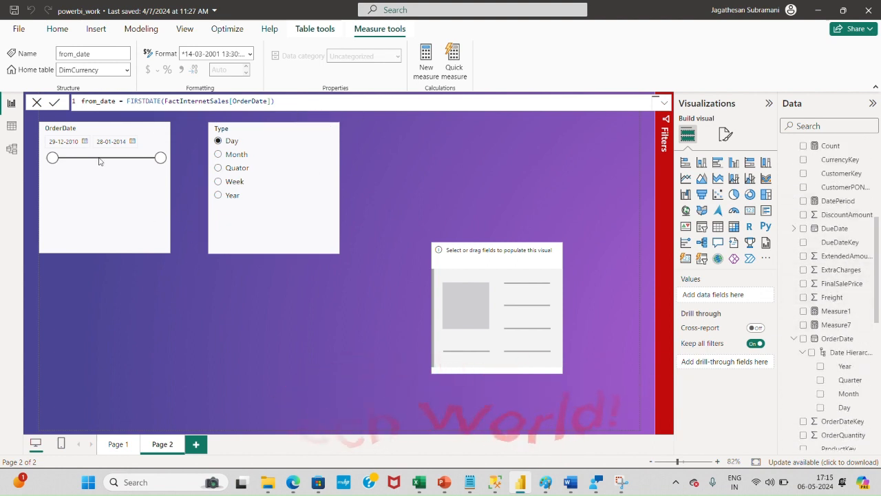
{"action": "scroll", "coordinate": [853, 216], "scroll_direction": "up", "scroll_amount": 5}
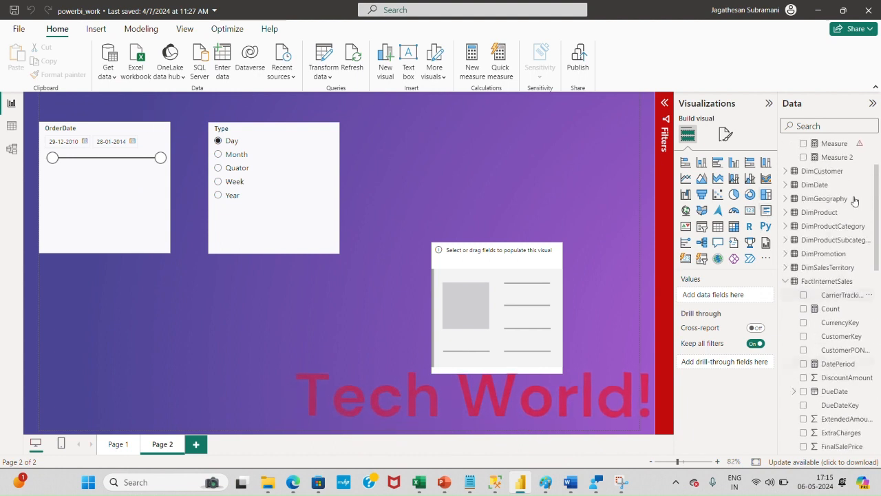
{"action": "left_click", "coordinate": [826, 305]}
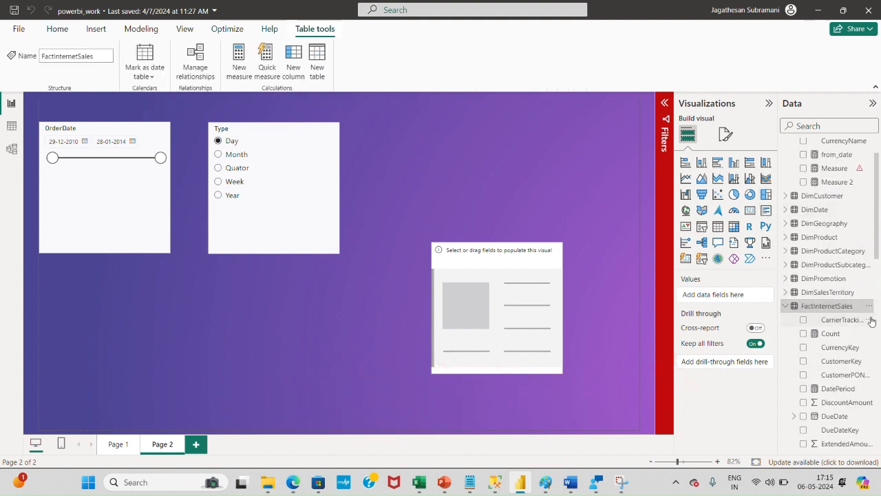
{"action": "scroll", "coordinate": [869, 322], "scroll_direction": "down", "scroll_amount": 3}
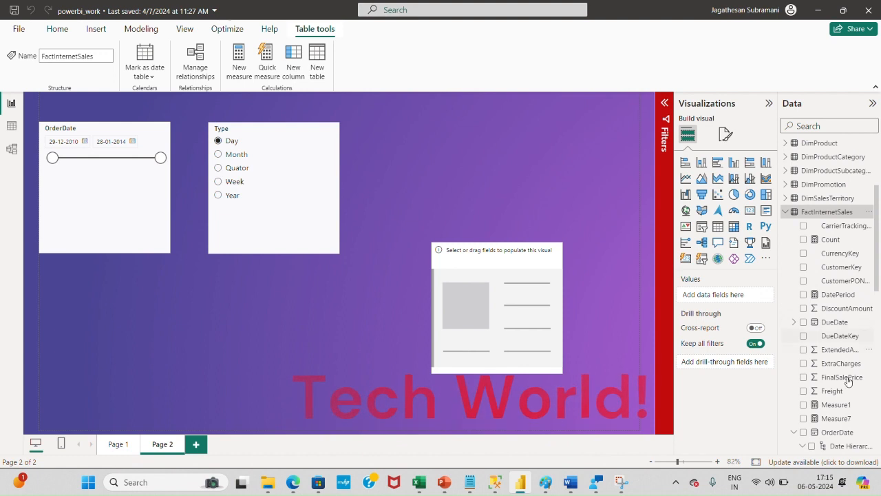
{"action": "scroll", "coordinate": [844, 413], "scroll_direction": "down", "scroll_amount": 5}
{"action": "scroll", "coordinate": [843, 423], "scroll_direction": "down", "scroll_amount": 7}
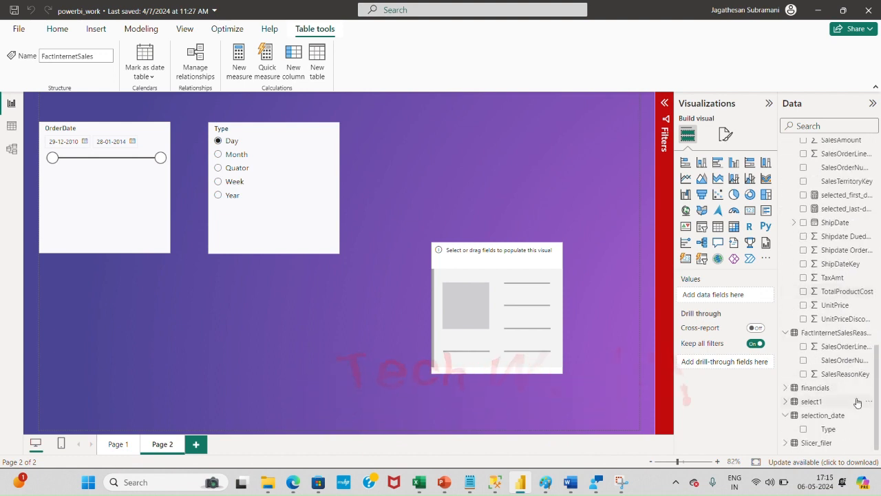
{"action": "left_click", "coordinate": [836, 208]}
{"action": "scroll", "coordinate": [807, 211], "scroll_direction": "up", "scroll_amount": 10}
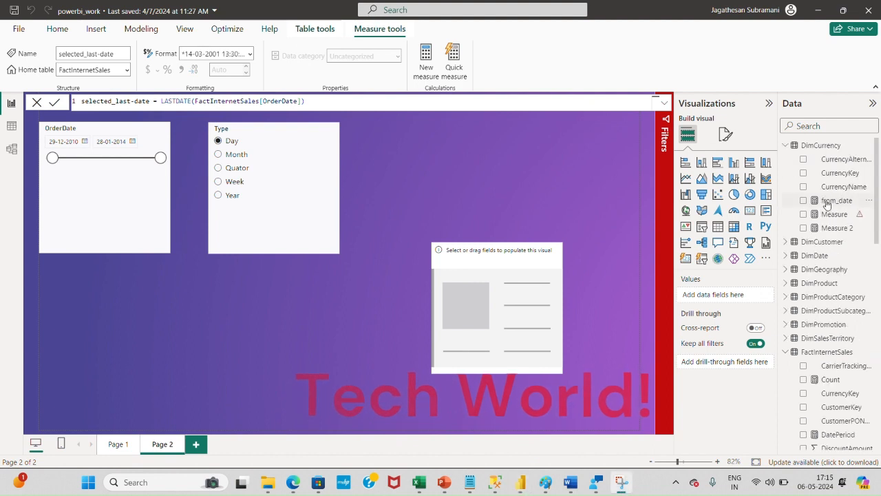
{"action": "left_click", "coordinate": [834, 200]}
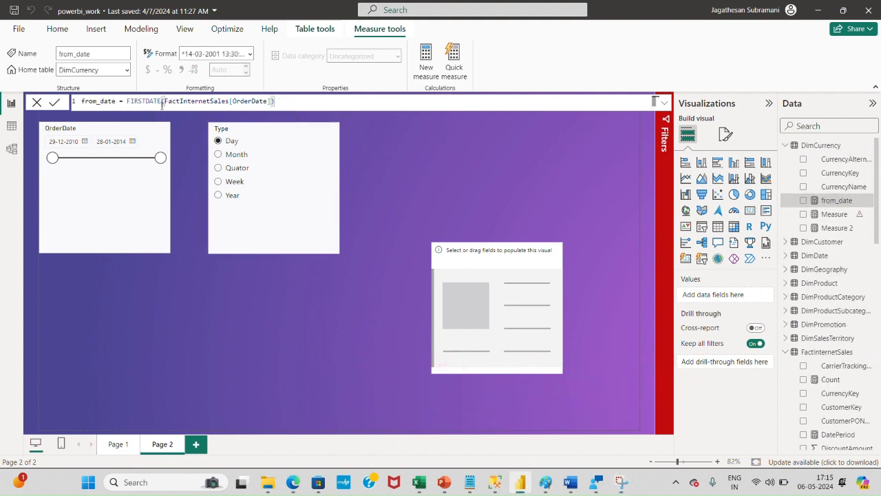
Step: Create a new measure to_date = LASTDATE(FactInternetSales[OrderDate]) in the DimCurrency table and commit it
{"action": "left_click", "coordinate": [512, 153]}
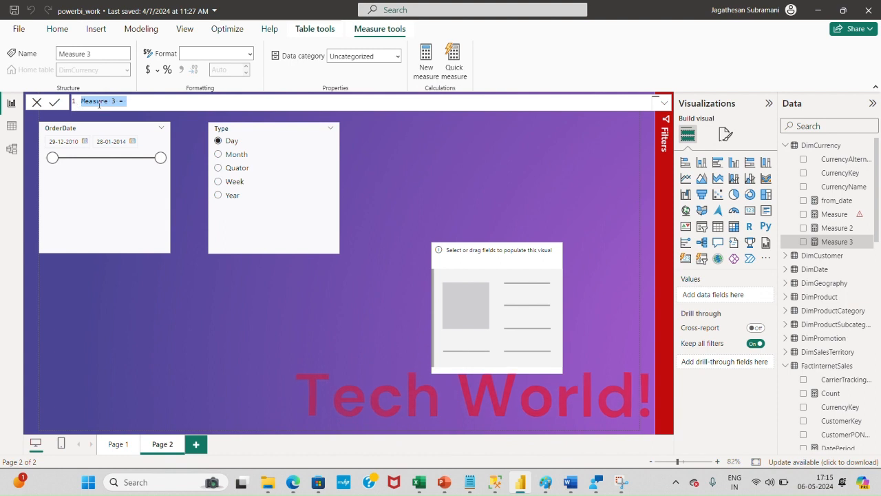
{"action": "type", "text": "to_date"}
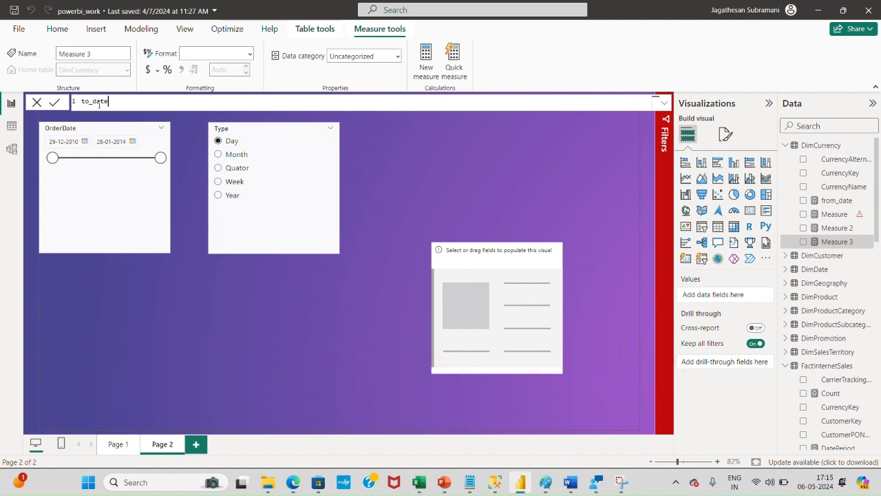
{"action": "type", "text": " = "}
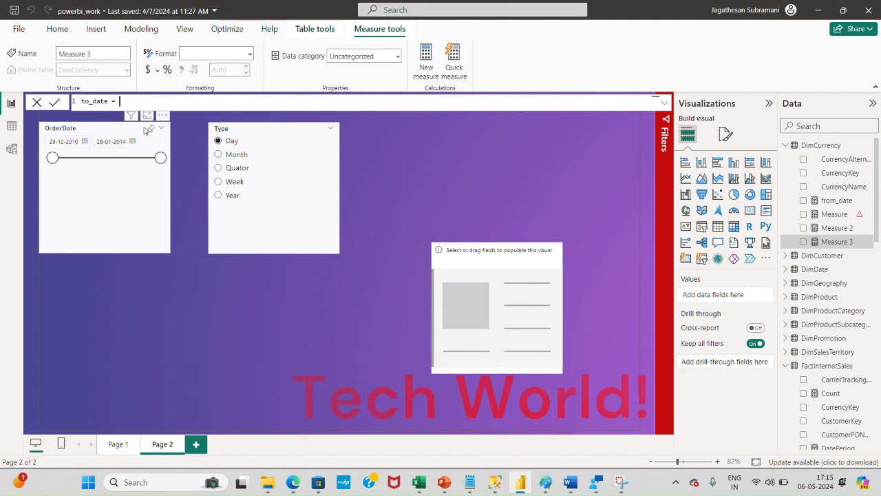
{"action": "type", "text": "last"}
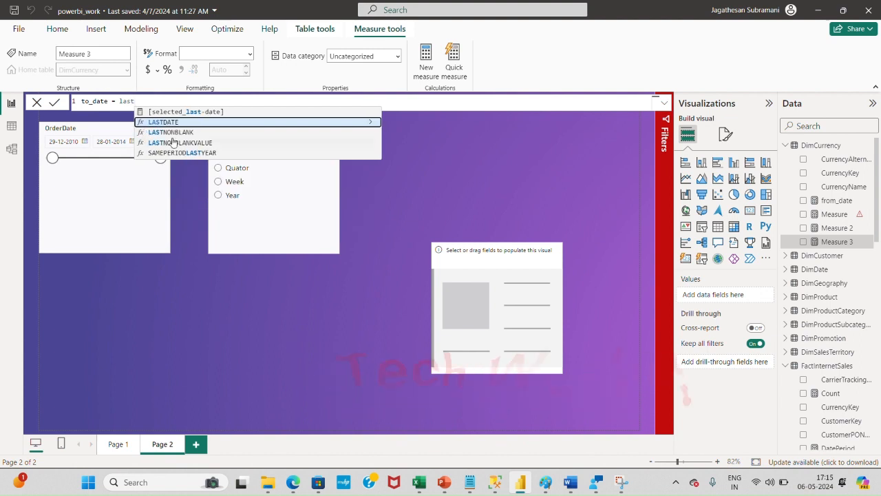
{"action": "left_click", "coordinate": [178, 122]}
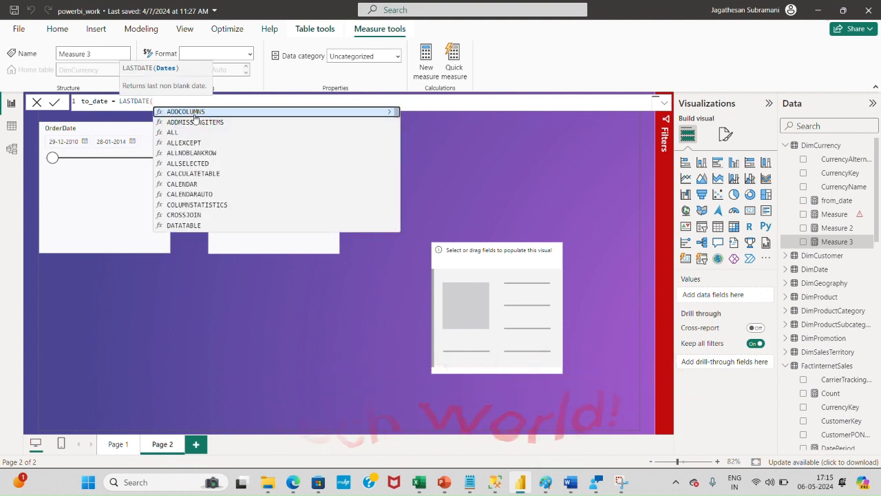
{"action": "type", "text": "order"}
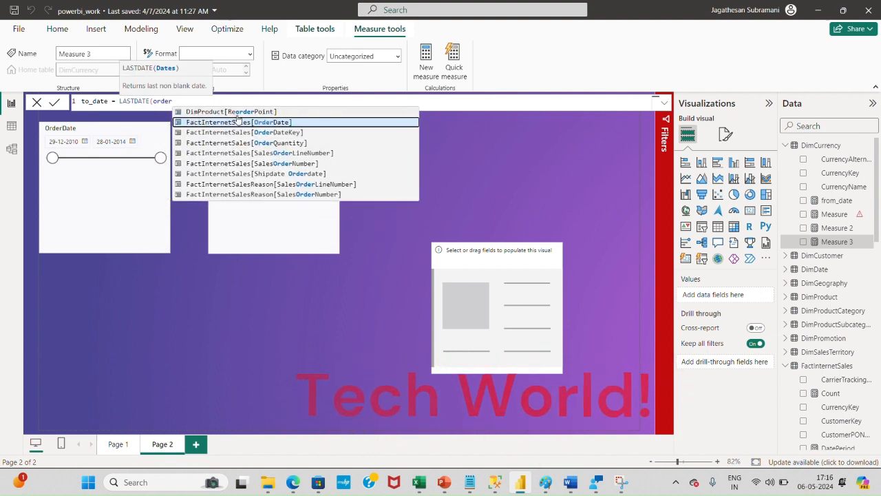
{"action": "left_click", "coordinate": [237, 120]}
{"action": "type", "text": ")"}
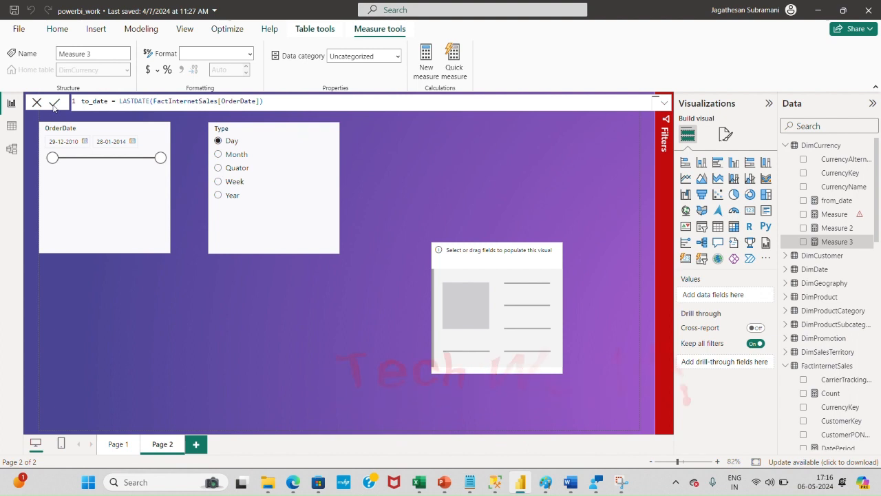
{"action": "left_click", "coordinate": [54, 102]}
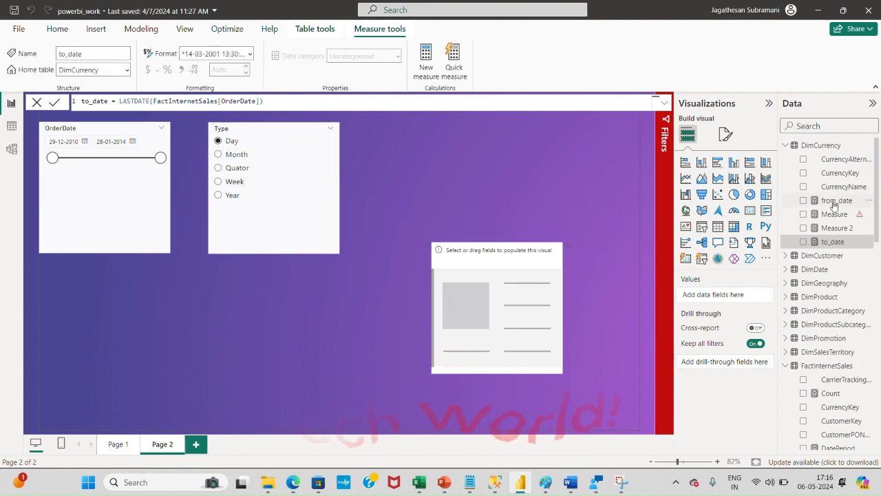
Step: Choose Week in the Type slicer and start a new measure named selection_type with the SELECTEDVALUE function
{"action": "left_click", "coordinate": [274, 169]}
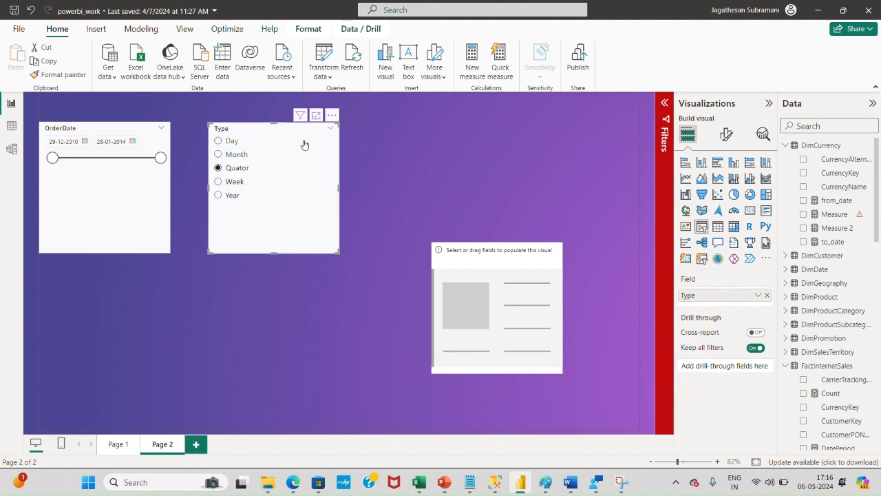
{"action": "left_click", "coordinate": [269, 181]}
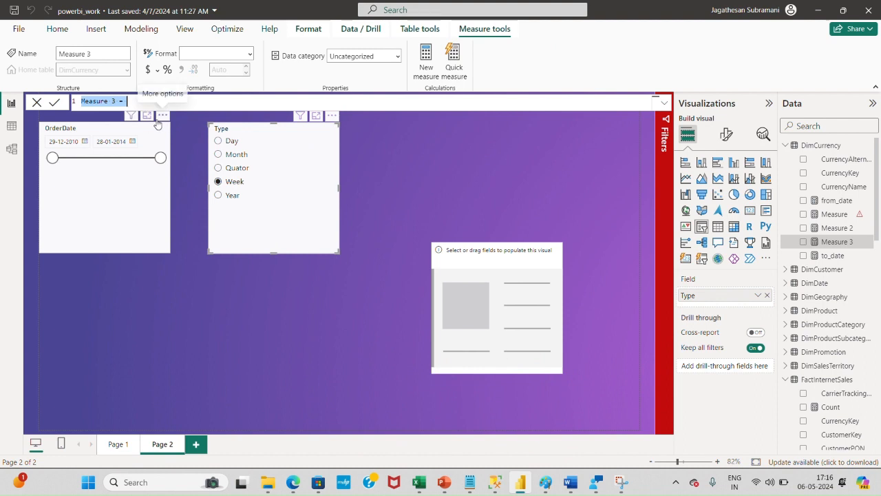
{"action": "type", "text": "select"}
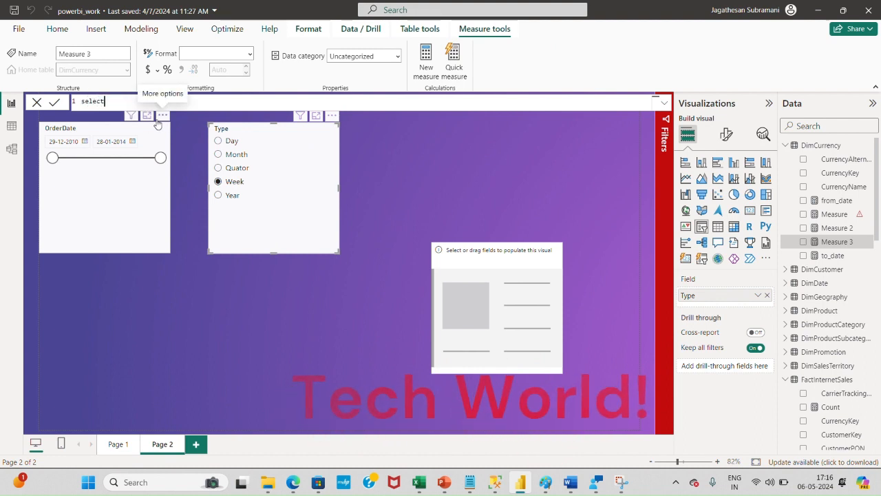
{"action": "type", "text": "ion_type"}
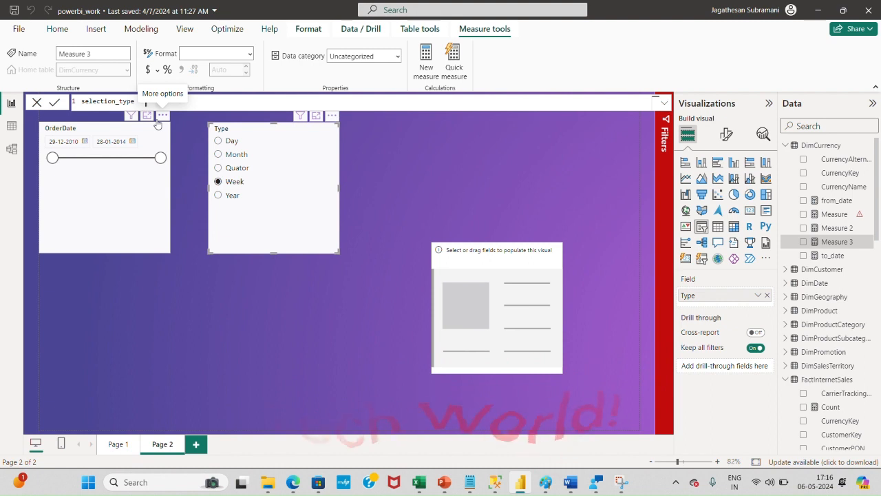
{"action": "type", "text": " = sele"}
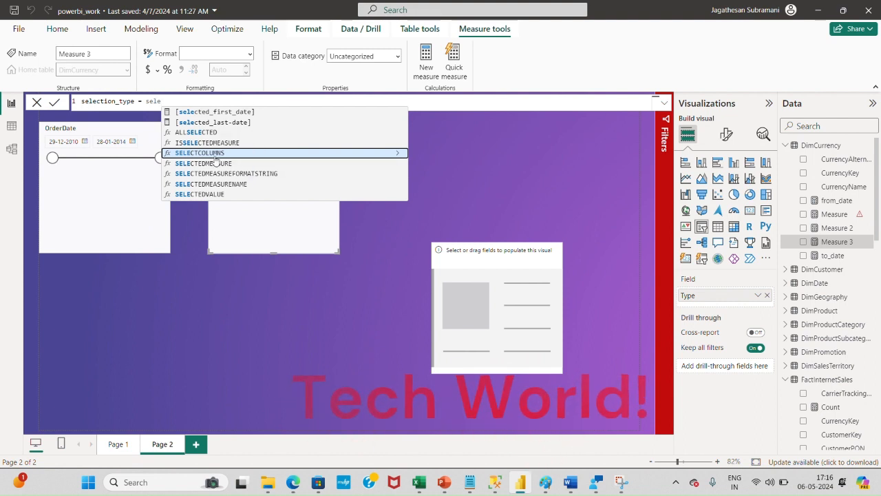
{"action": "left_click", "coordinate": [200, 194]}
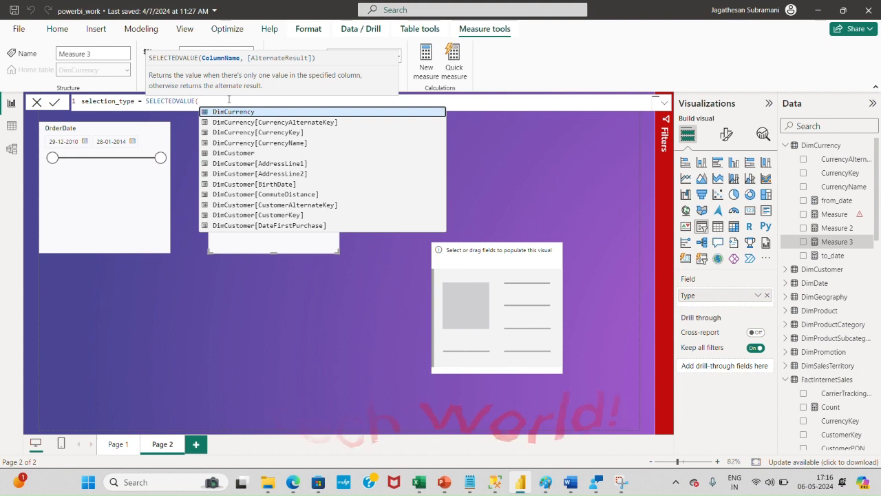
Step: Complete the selection_type formula with selection_date[Type] as the SELECTEDVALUE argument and commit the measure
{"action": "type", "text": "sele"}
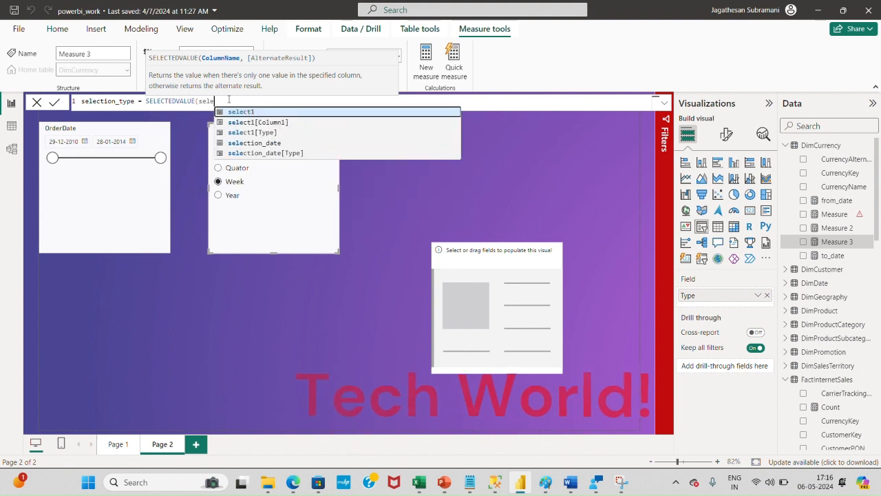
{"action": "left_click", "coordinate": [274, 154]}
{"action": "scroll", "coordinate": [869, 325], "scroll_direction": "down", "scroll_amount": 10}
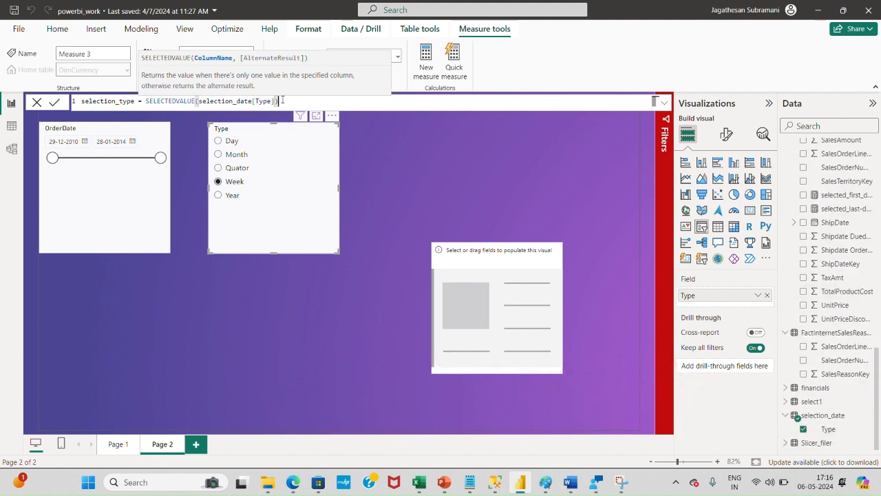
{"action": "type", "text": ")"}
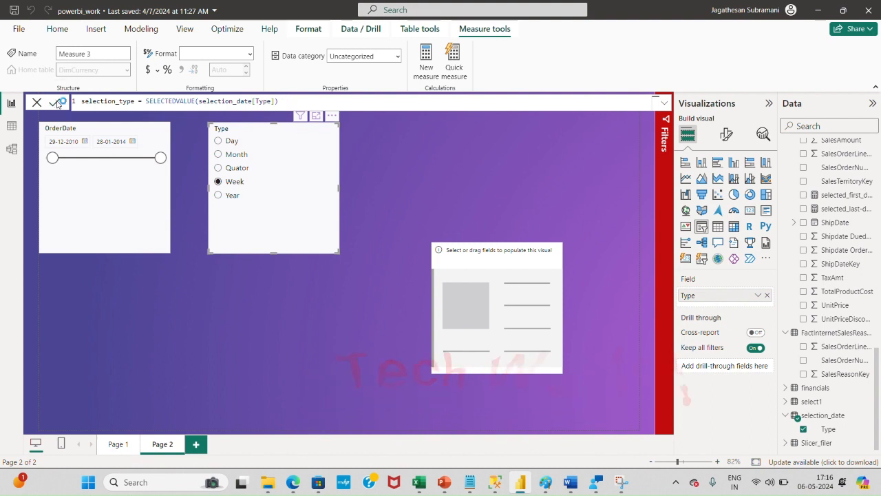
{"action": "left_click", "coordinate": [55, 102]}
{"action": "scroll", "coordinate": [867, 219], "scroll_direction": "up", "scroll_amount": 9}
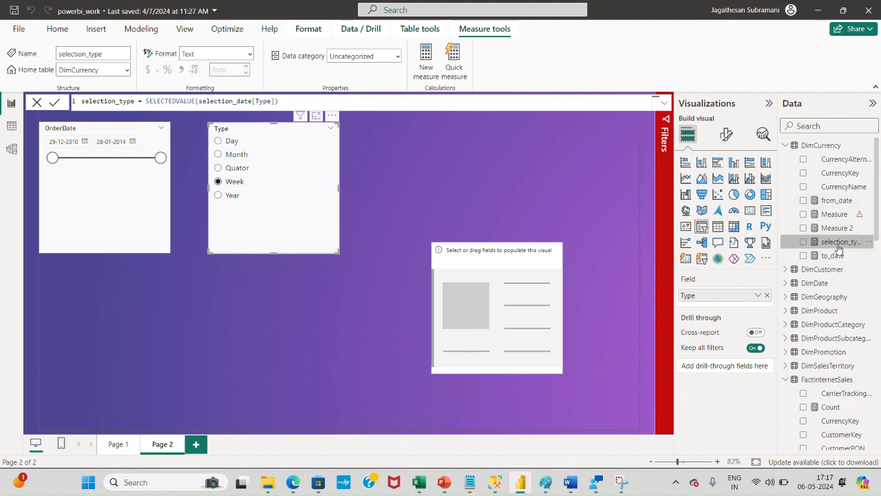
Step: Create a new measure named count and begin its formula with a var declaration
{"action": "left_click", "coordinate": [451, 248]}
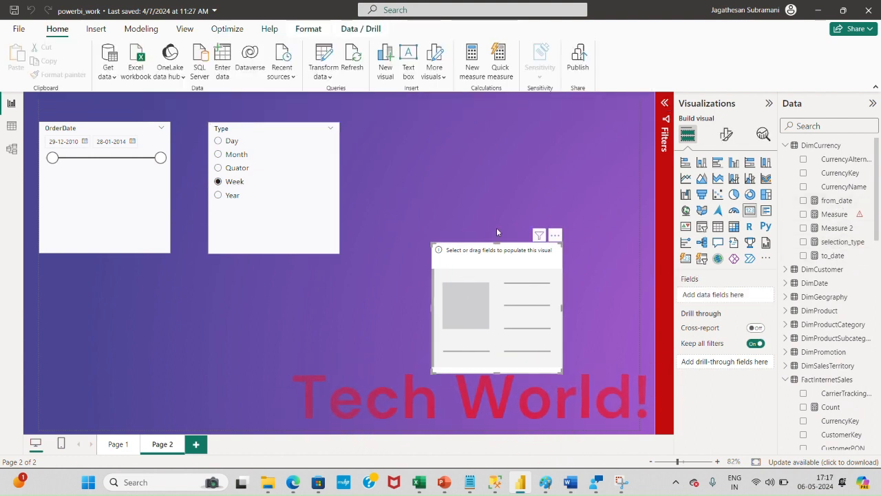
{"action": "left_click", "coordinate": [472, 58]}
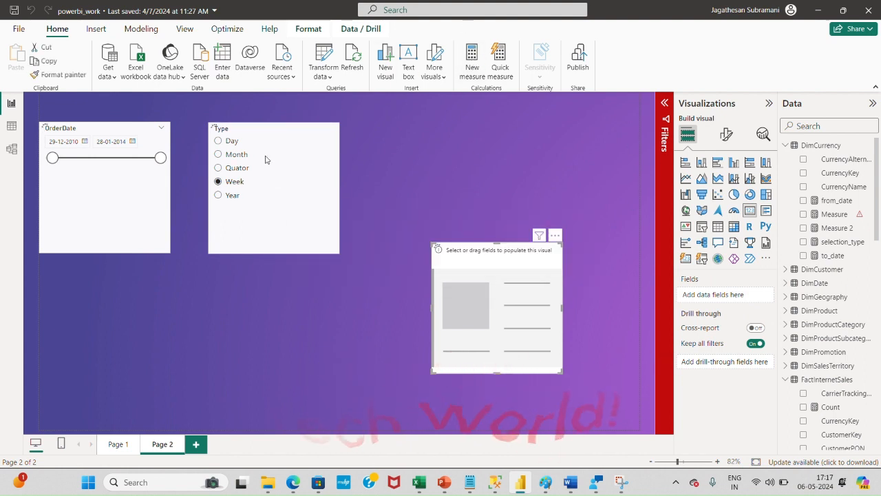
{"action": "type", "text": "count"}
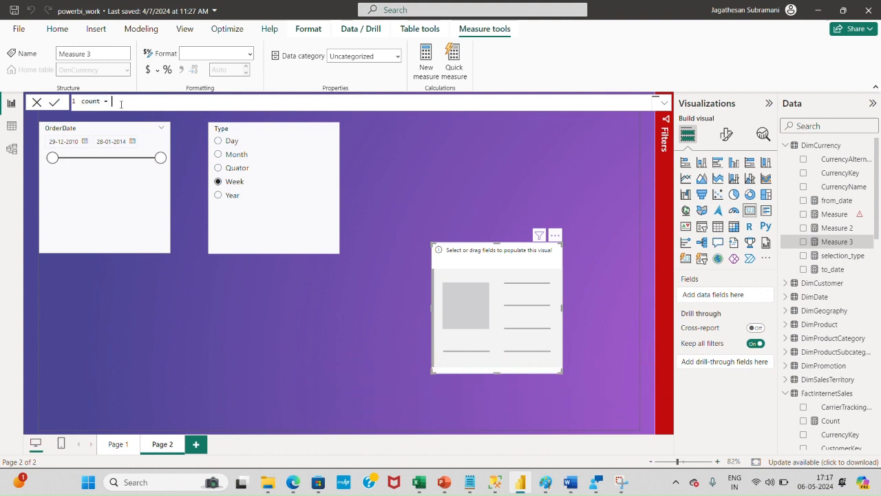
{"action": "type", "text": " = var"}
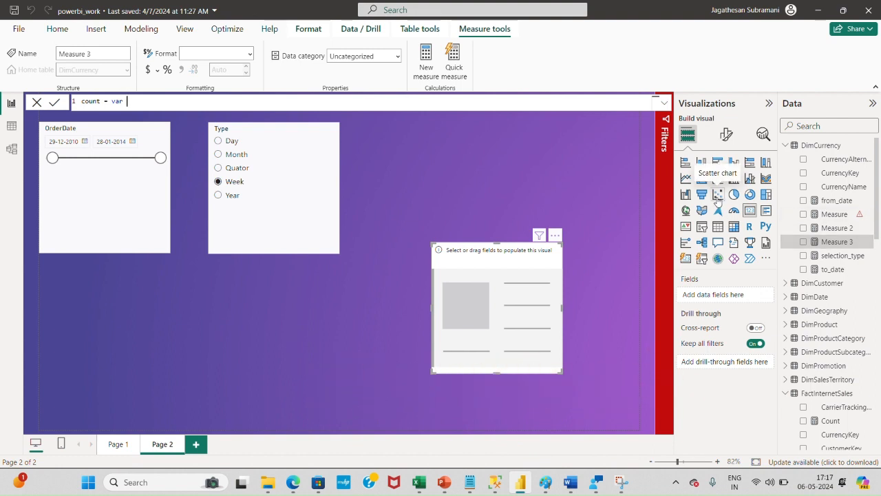
{"action": "type", "text": "from"}
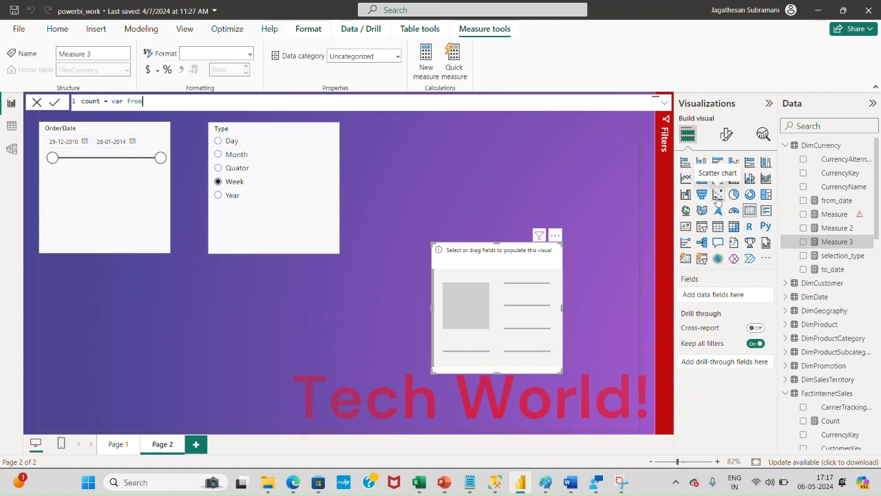
{"action": "type", "text": "_date"}
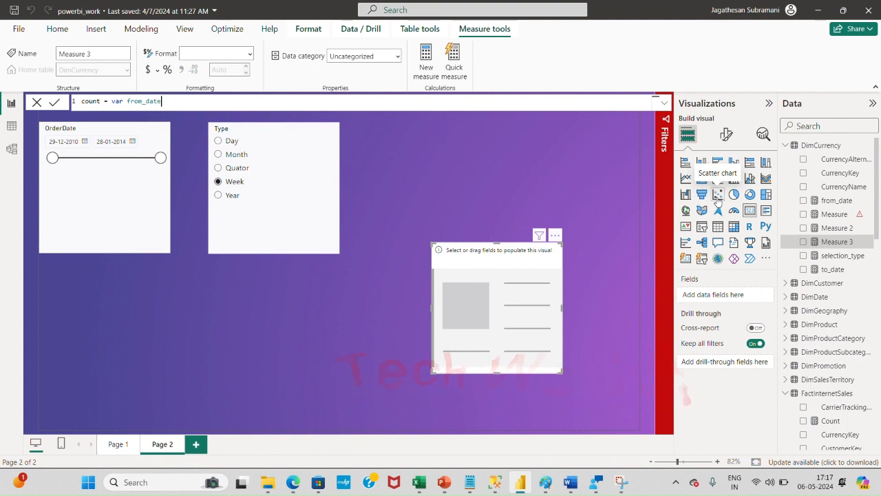
{"action": "key", "text": "BackSpace"}
{"action": "key", "text": "BackSpace"}
{"action": "key", "text": "BackSpace"}
{"action": "key", "text": "BackSpace"}
{"action": "key", "text": "BackSpace"}
{"action": "key", "text": "BackSpace"}
{"action": "key", "text": "BackSpace"}
{"action": "key", "text": "BackSpace"}
{"action": "key", "text": "BackSpace"}
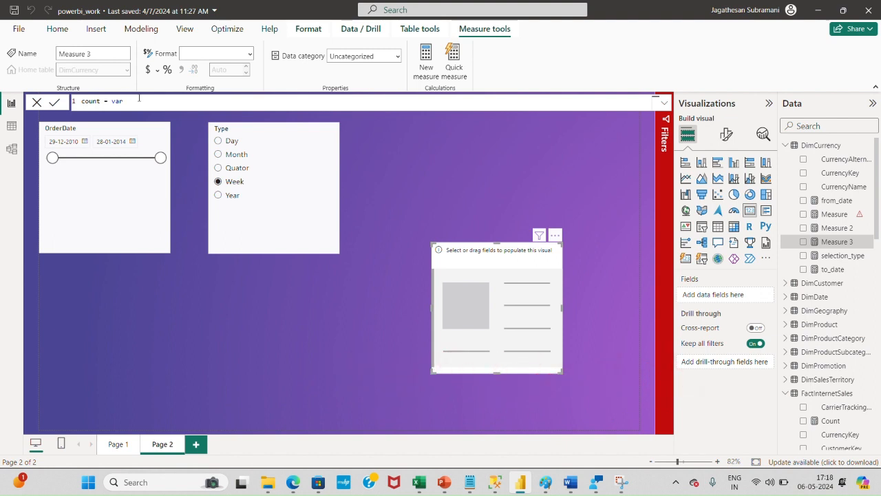
Step: Name the count formula's first variable select_from_date and assign it the [from_date] measure
{"action": "type", "text": "sel"}
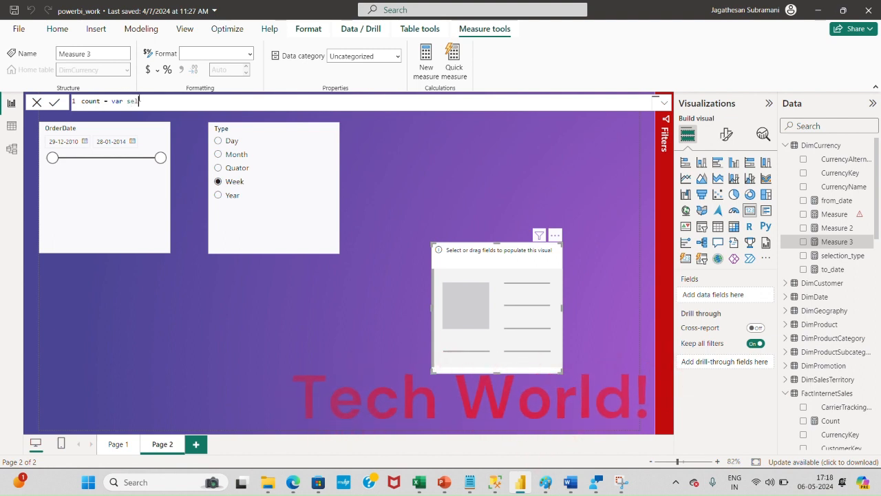
{"action": "type", "text": "ect_fr"}
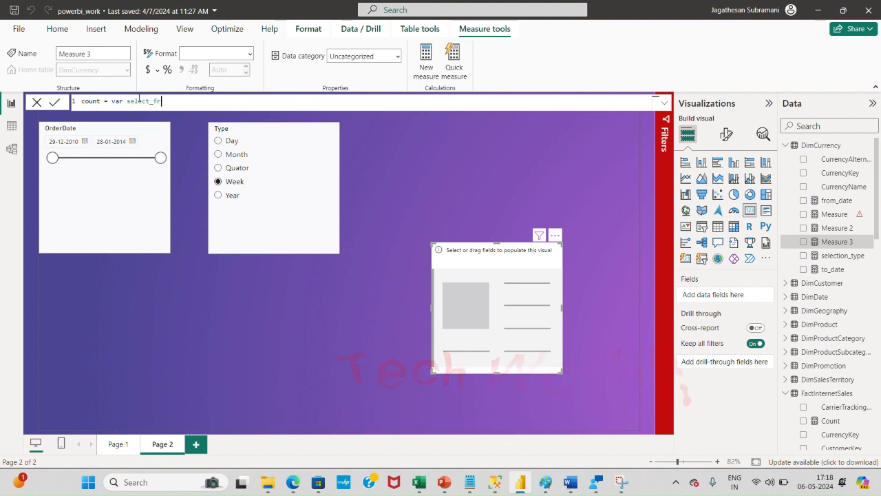
{"action": "type", "text": "om_date ="}
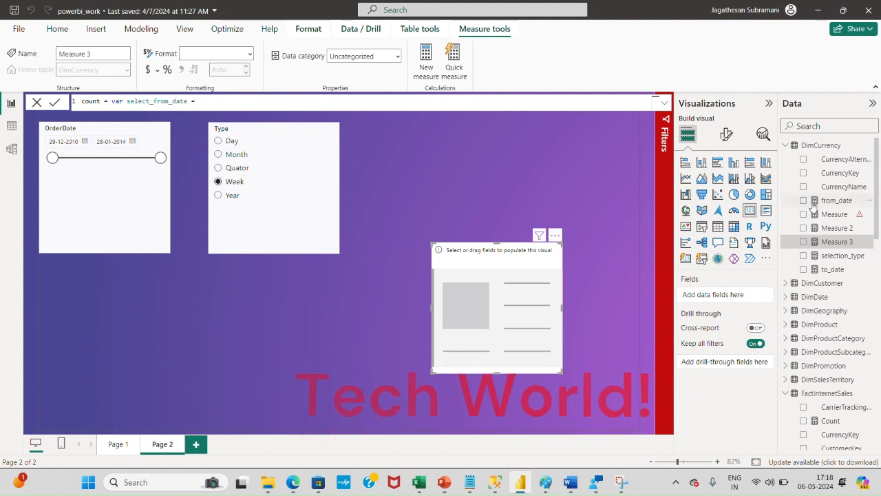
{"action": "left_click_drag", "start_coordinate": [837, 199], "coordinate": [211, 101]}
{"action": "type", "text": "from"}
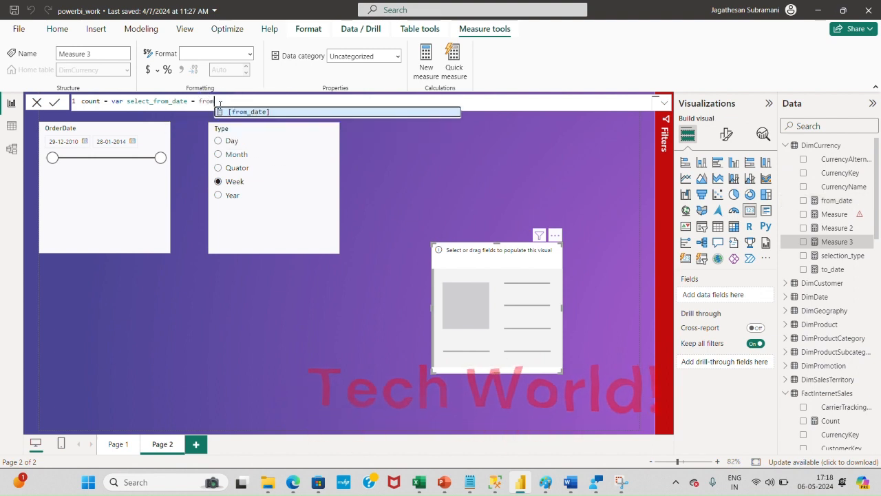
{"action": "key", "text": "Tab"}
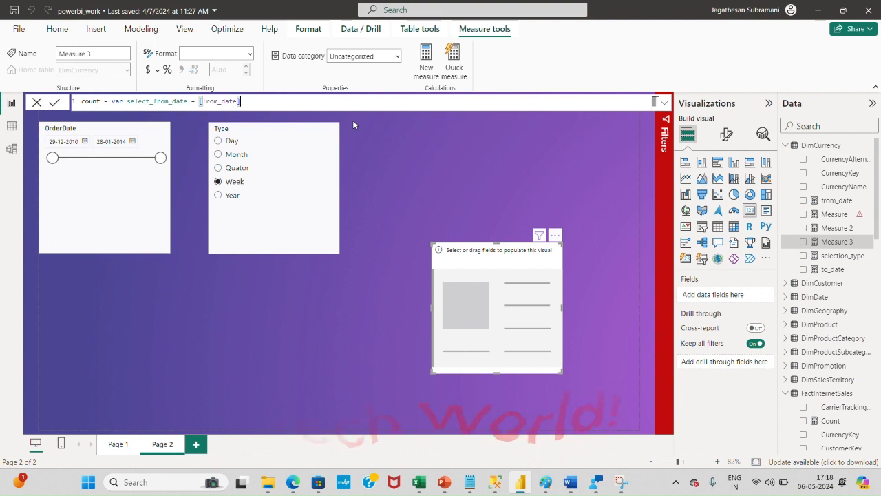
{"action": "type", "text": ","}
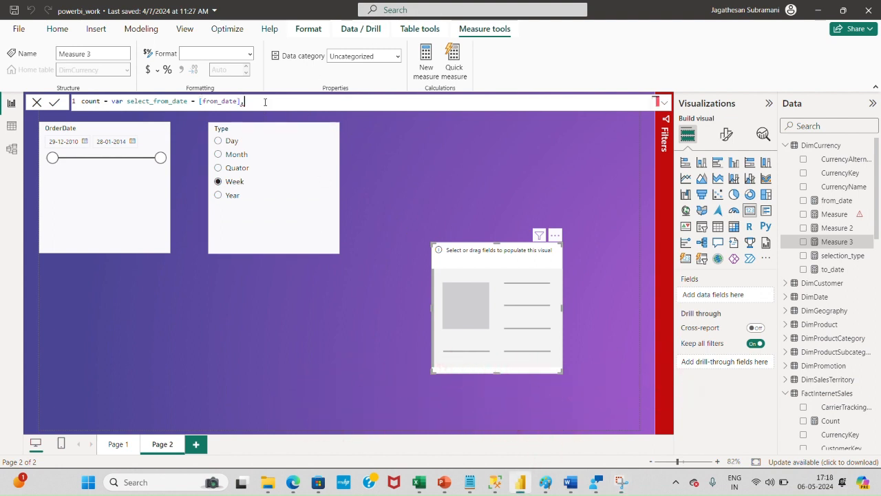
{"action": "key", "text": "BackSpace"}
Step: Declare a second variable in the count formula, adapting a copy of the first variable's name to select_to_date
{"action": "type", "text": "var"}
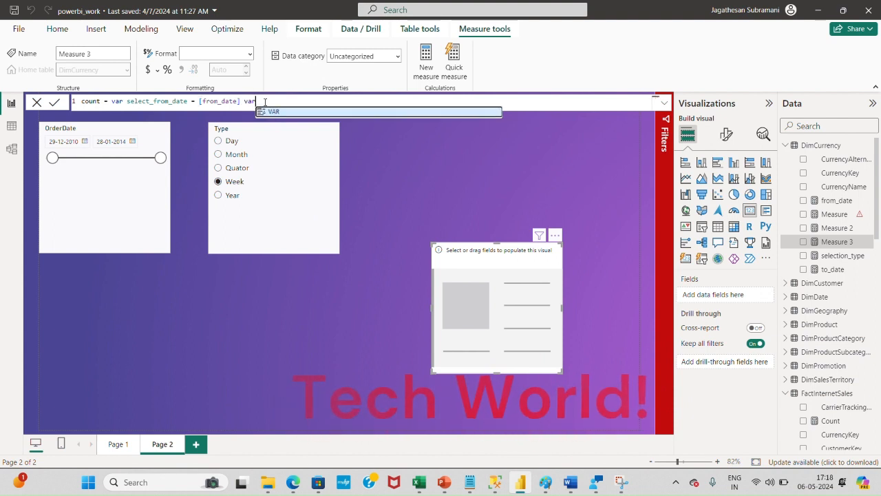
{"action": "double_click", "coordinate": [164, 102]}
{"action": "key", "text": "ctrl+c"}
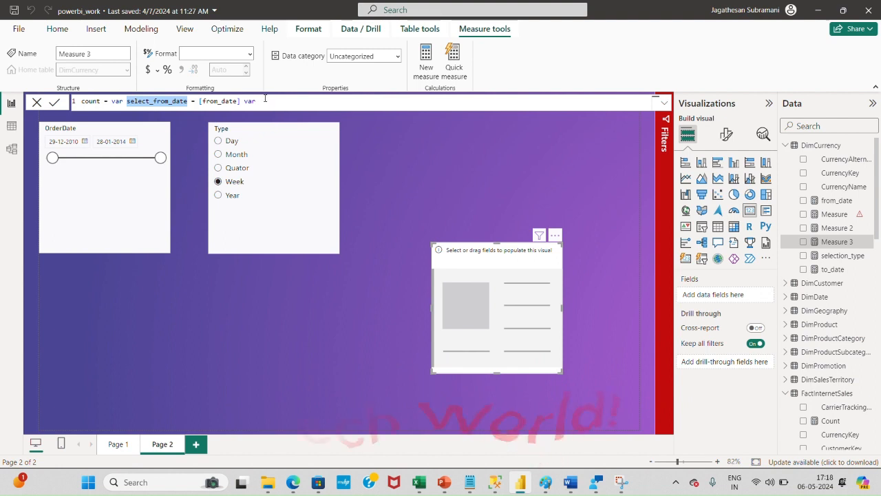
{"action": "key", "text": "End"}
{"action": "key", "text": "ctrl+v"}
{"action": "left_click", "coordinate": [300, 101]}
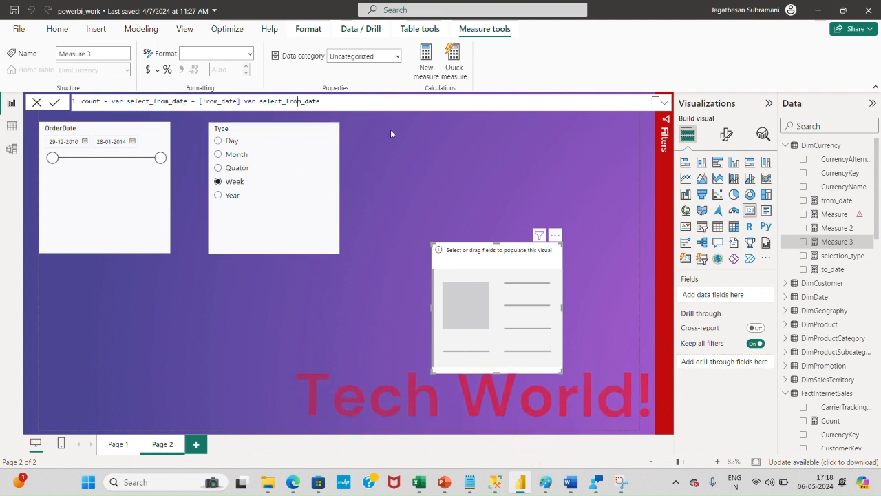
{"action": "key", "text": "BackSpace"}
{"action": "key", "text": "BackSpace"}
{"action": "key", "text": "BackSpace"}
{"action": "key", "text": "BackSpace"}
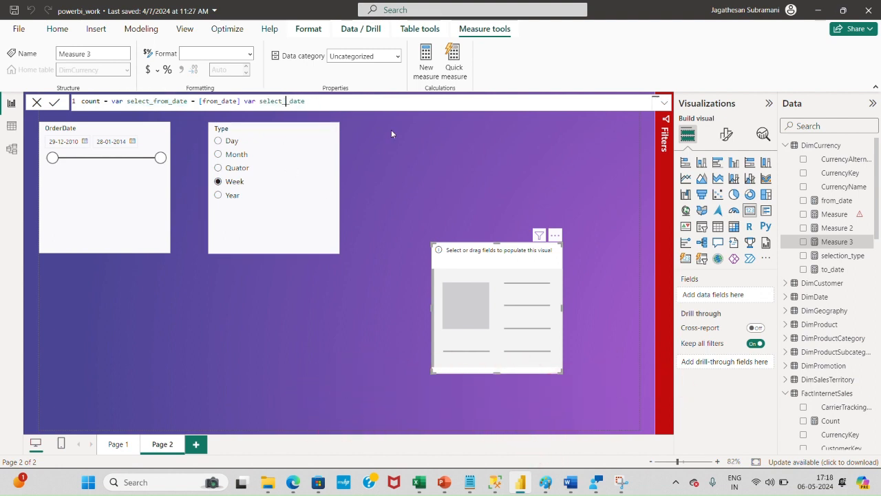
{"action": "type", "text": "to_"}
{"action": "left_click", "coordinate": [318, 101]}
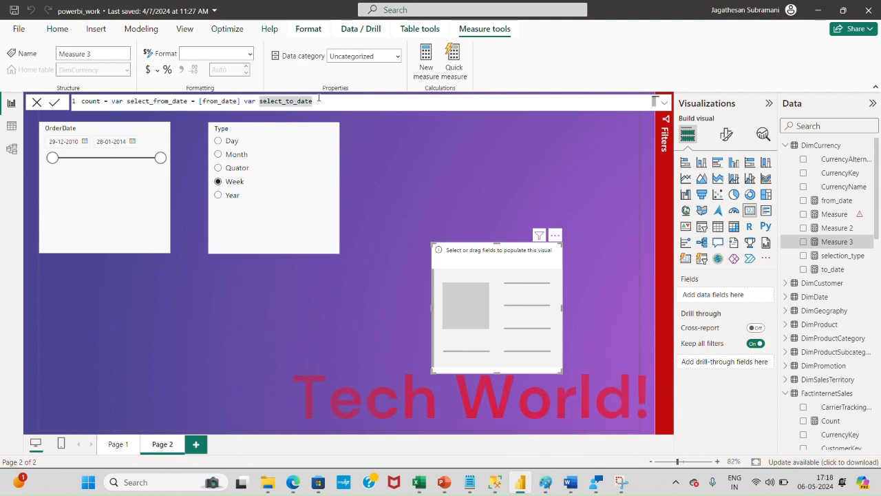
Step: Assign the [to_date] measure to the select_to_date variable
{"action": "type", "text": "= "}
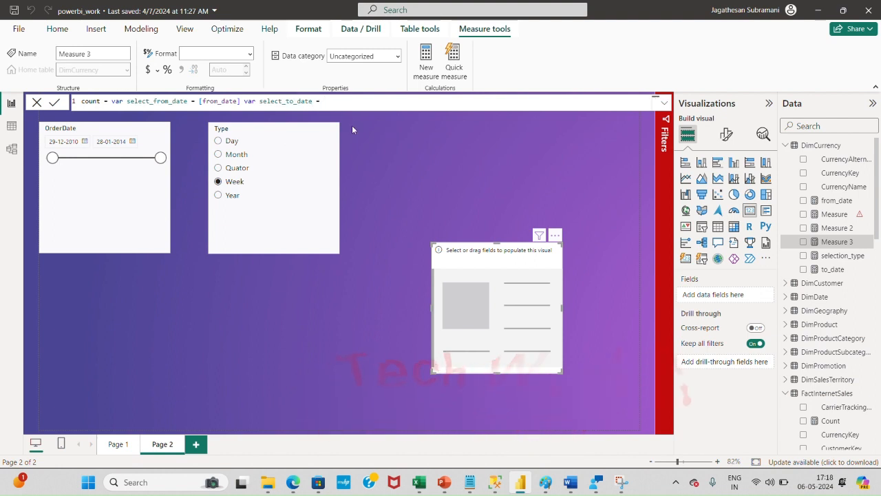
{"action": "type", "text": "to_"}
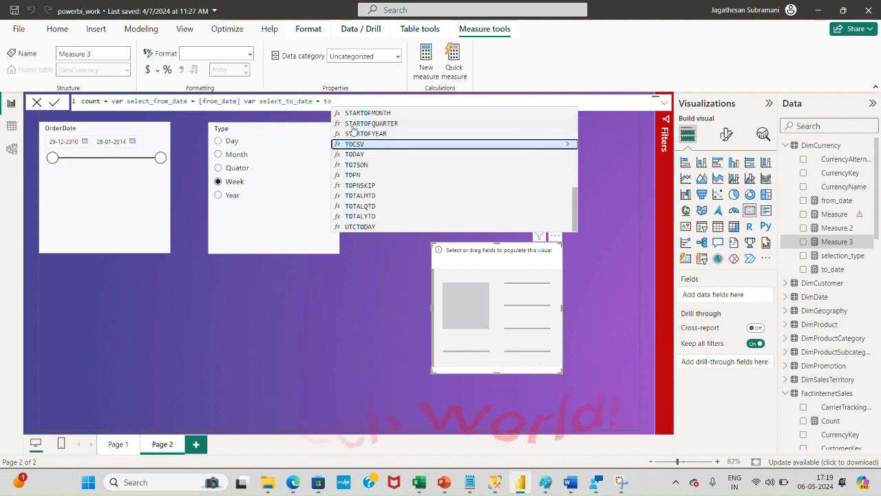
{"action": "type", "text": "da"}
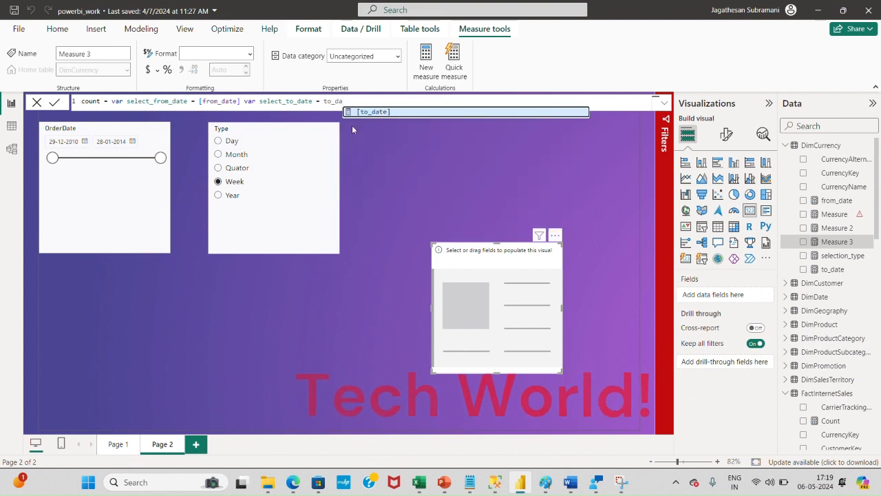
{"action": "key", "text": "Tab"}
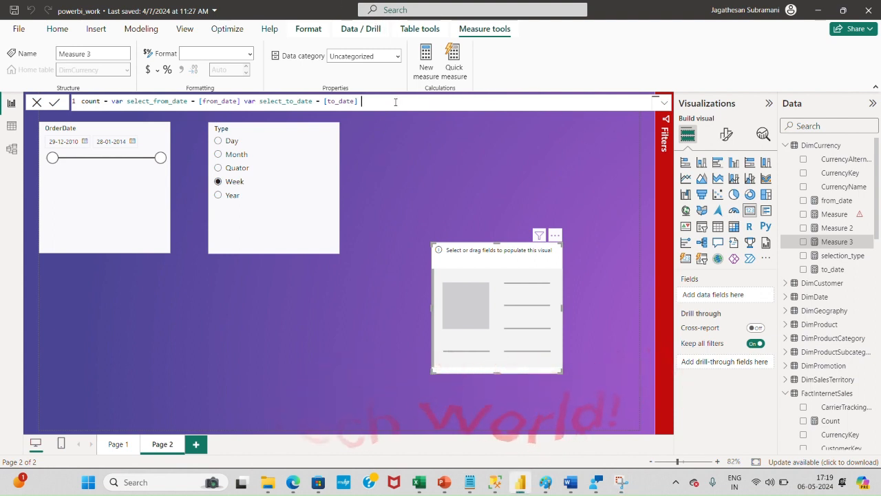
Step: Declare a third variable named selection_type in the count formula and assign it the [selection_type] measure
{"action": "type", "text": "var"}
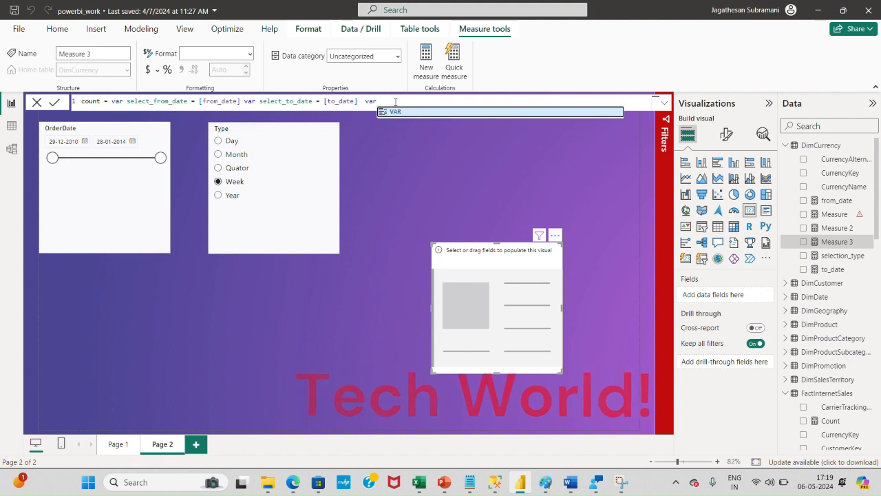
{"action": "type", "text": " selectio"}
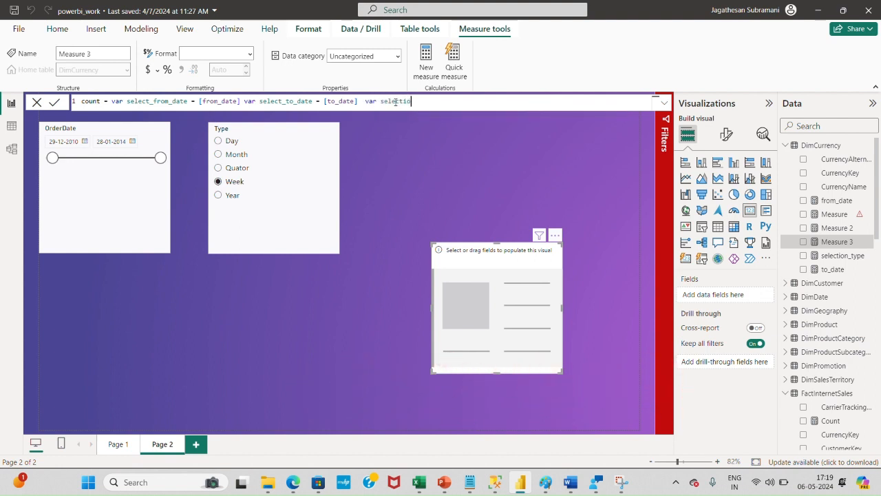
{"action": "type", "text": "n_type"}
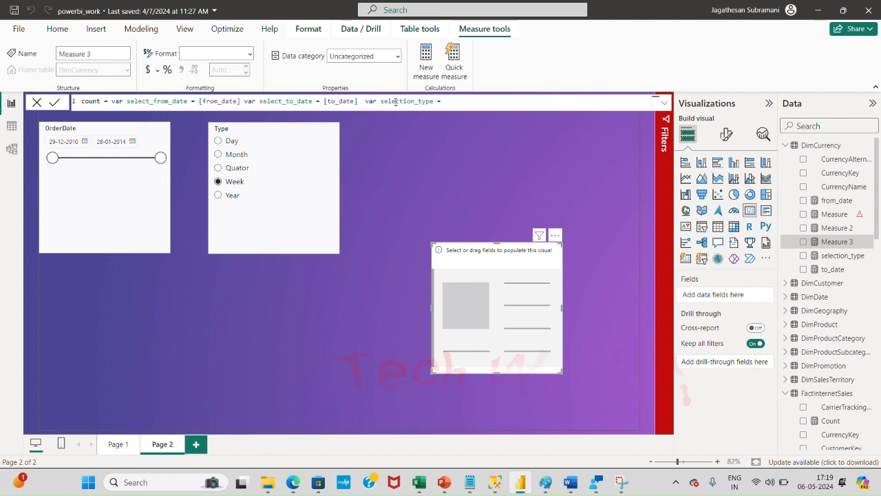
{"action": "type", "text": " = sele"}
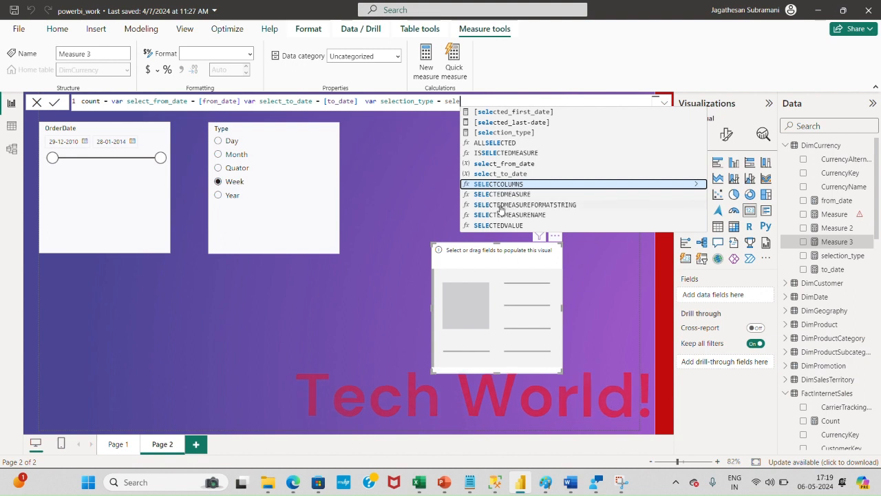
{"action": "type", "text": "c"}
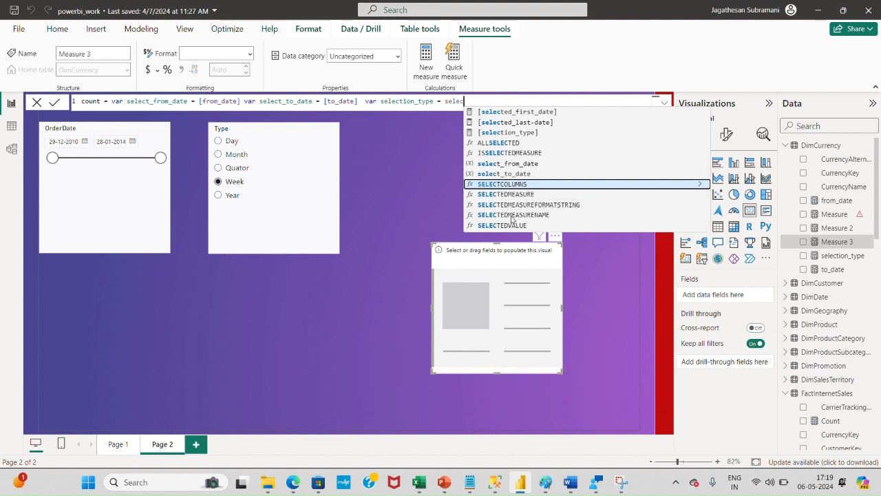
{"action": "type", "text": "t_ty"}
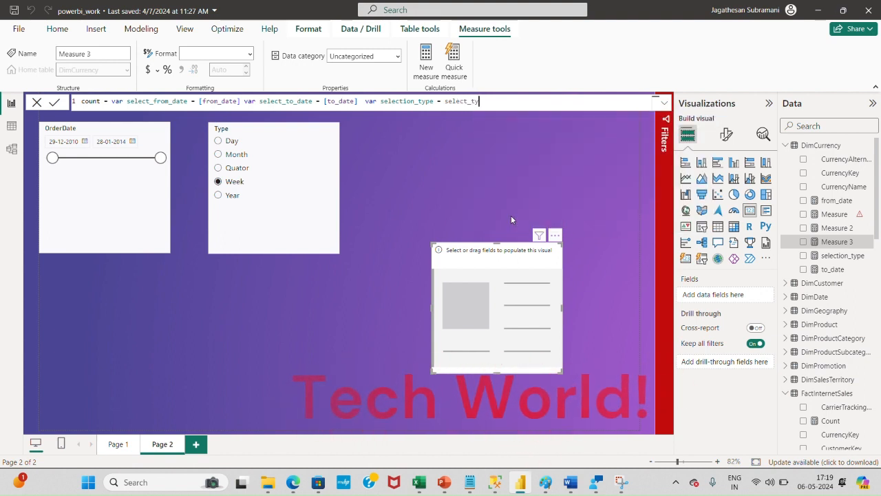
{"action": "key", "text": "BackSpace"}
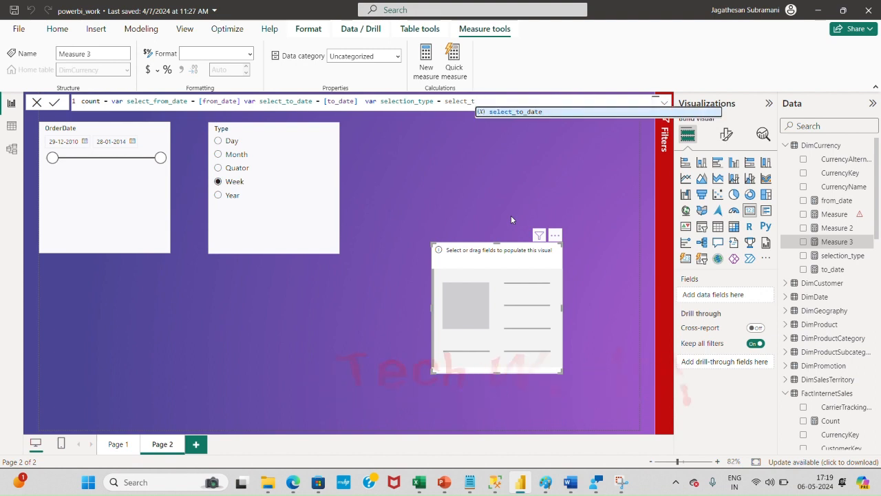
{"action": "key", "text": "BackSpace"}
{"action": "key", "text": "BackSpace"}
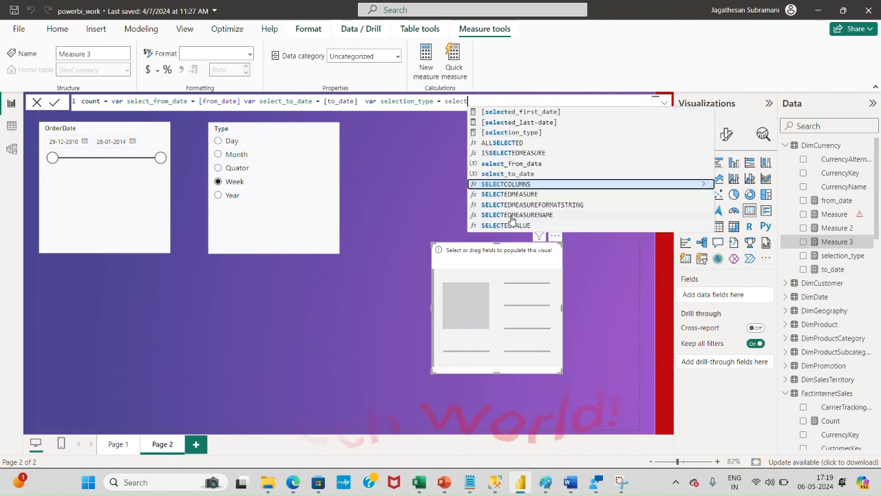
{"action": "type", "text": "tion"}
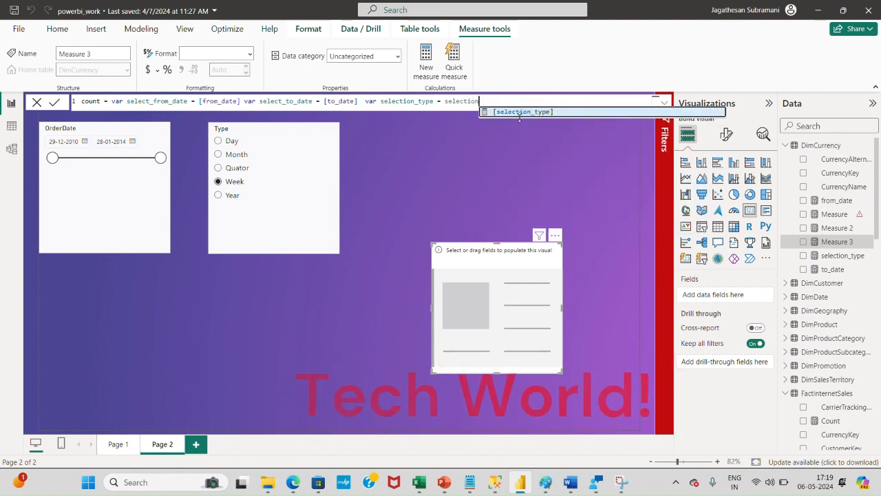
{"action": "left_click", "coordinate": [524, 111]}
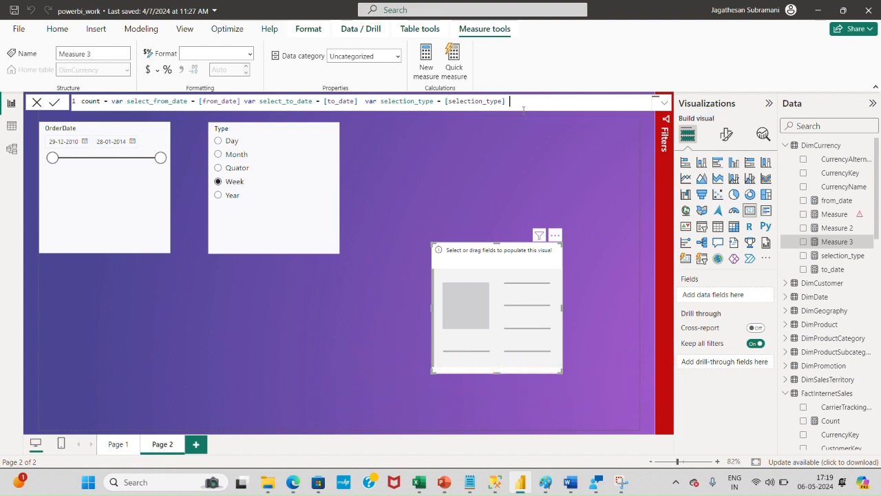
Step: Declare a fourth variable named total_count in the count formula and start its value with an IF function
{"action": "type", "text": "var = "}
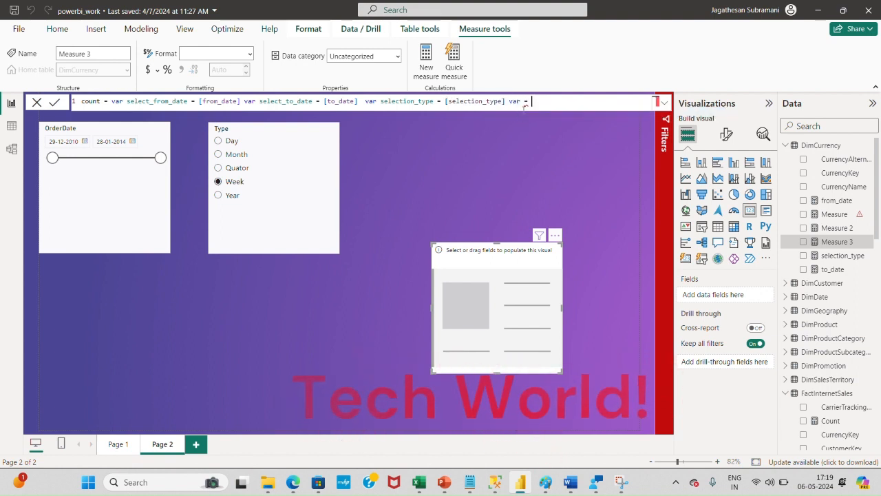
{"action": "type", "text": "tot"}
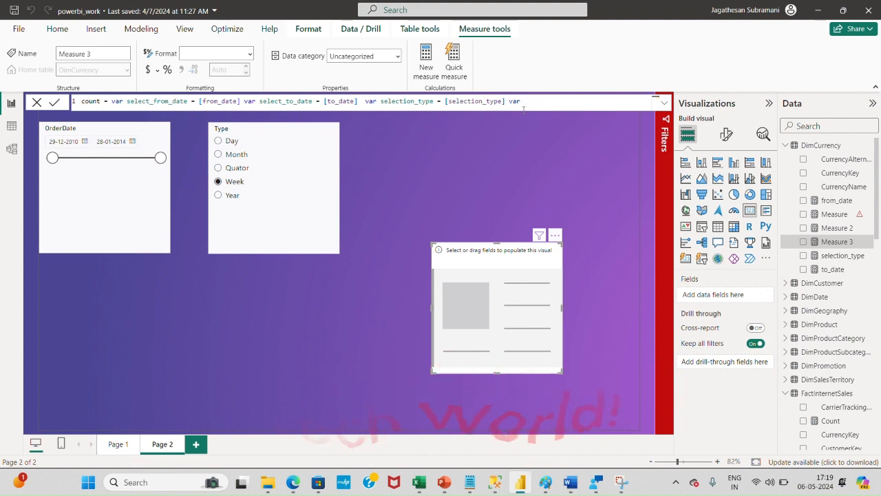
{"action": "type", "text": "otal_"}
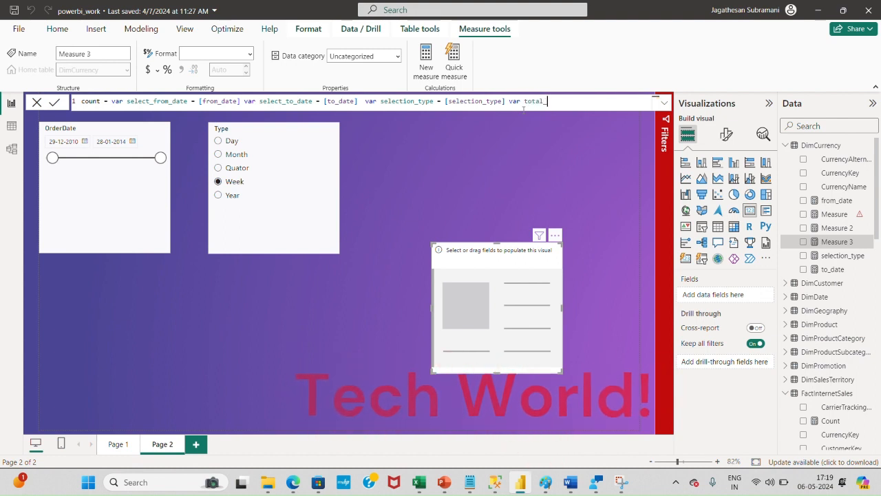
{"action": "type", "text": "coun"}
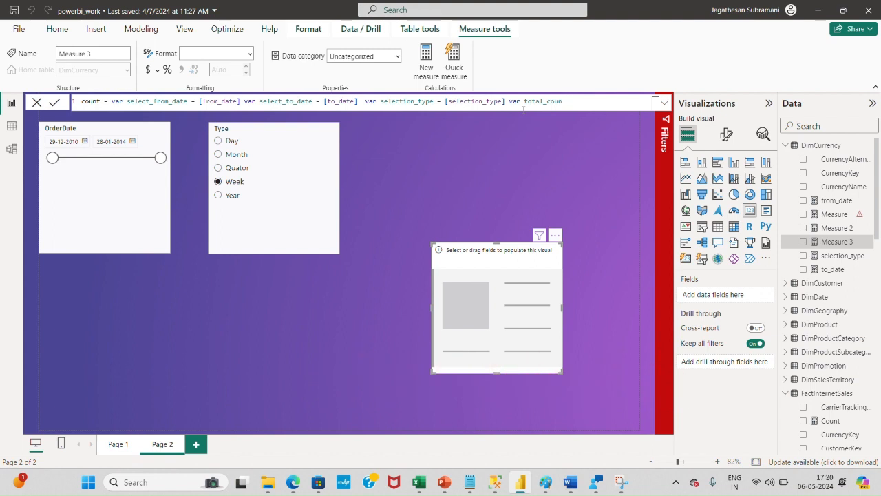
{"action": "type", "text": "y = if"}
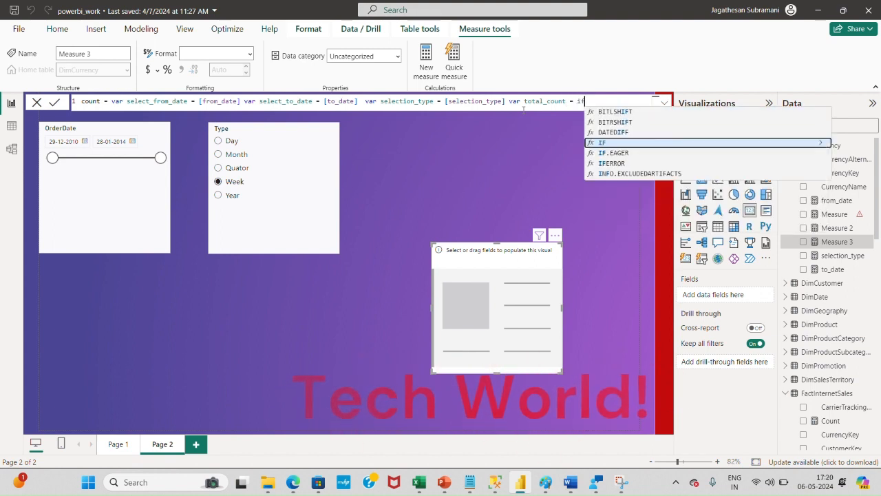
{"action": "type", "text": "("}
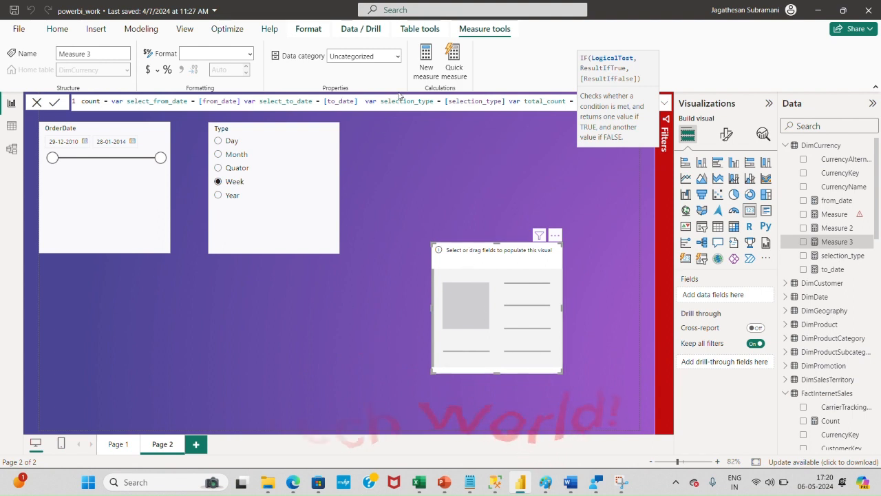
Step: Set the IF function's logical test to compare the selection_type variable with Year
{"action": "left_click", "coordinate": [399, 101]}
{"action": "double_click", "coordinate": [399, 102]}
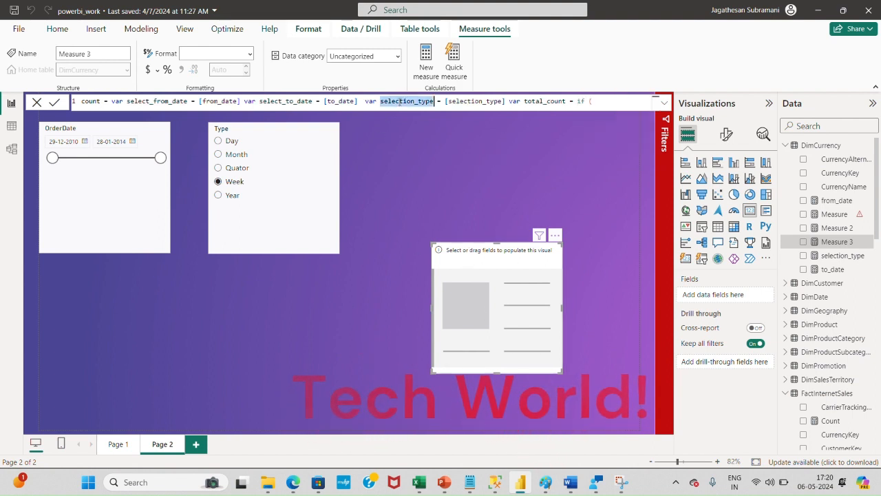
{"action": "left_click", "coordinate": [601, 101]}
{"action": "type", "text": "= "}
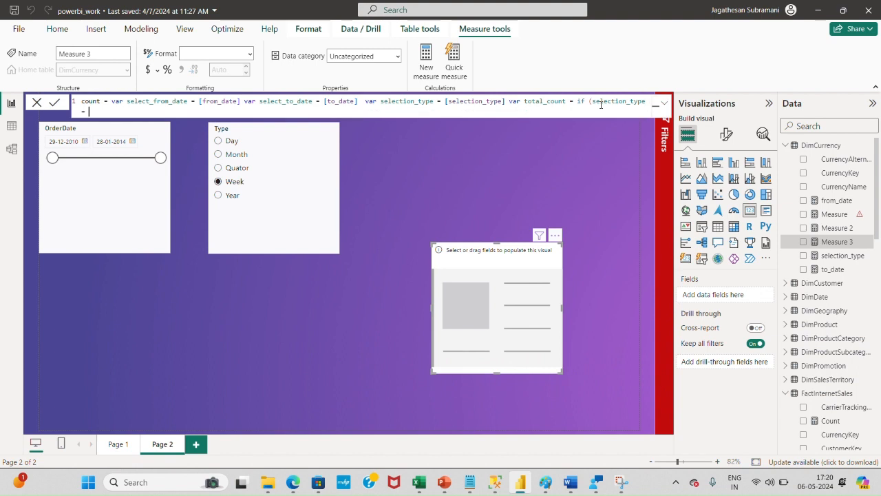
{"action": "type", "text": "Ye"}
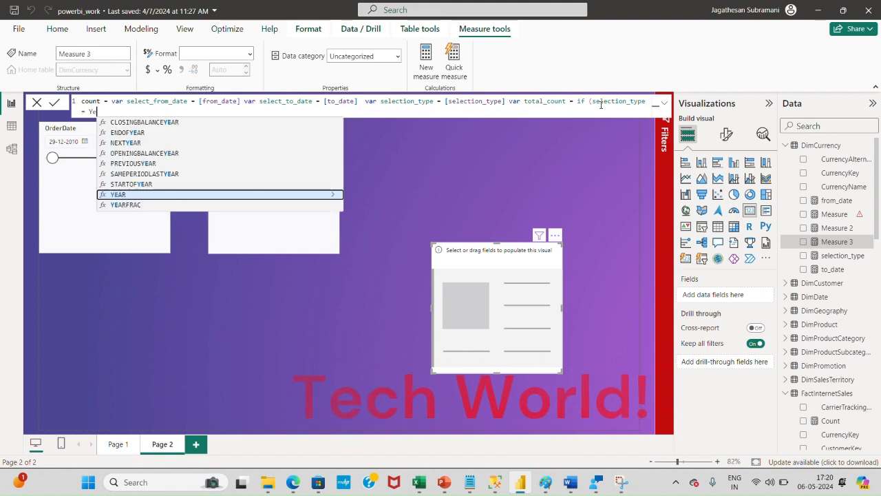
{"action": "type", "text": "ar,"}
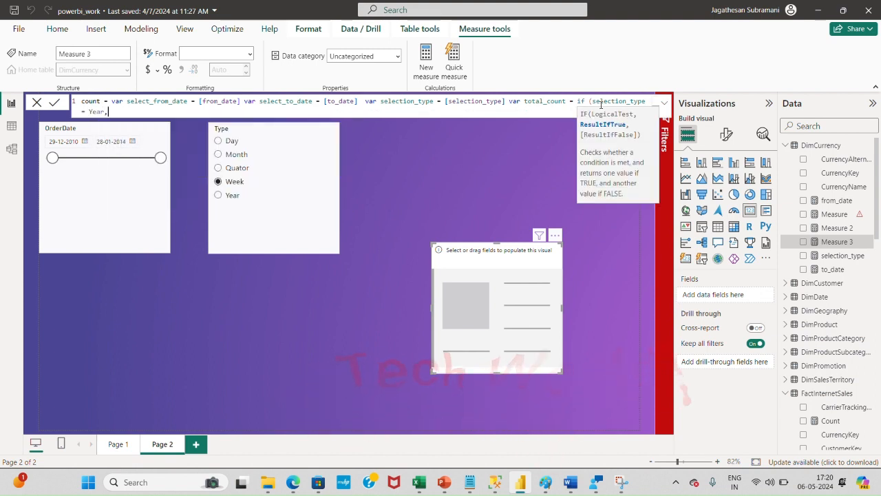
Step: Add a DATEDIFF function as the IF's true result, with the select_from_date variable as its first date
{"action": "type", "text": "Date"}
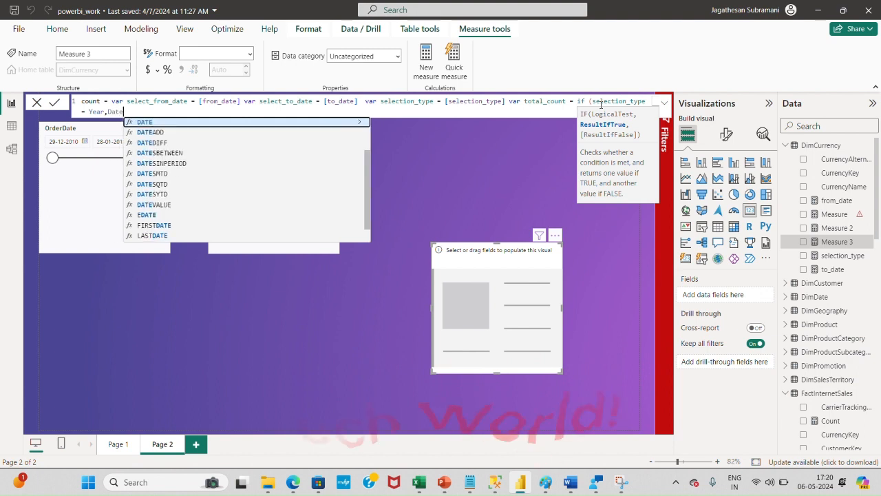
{"action": "type", "text": "diff"}
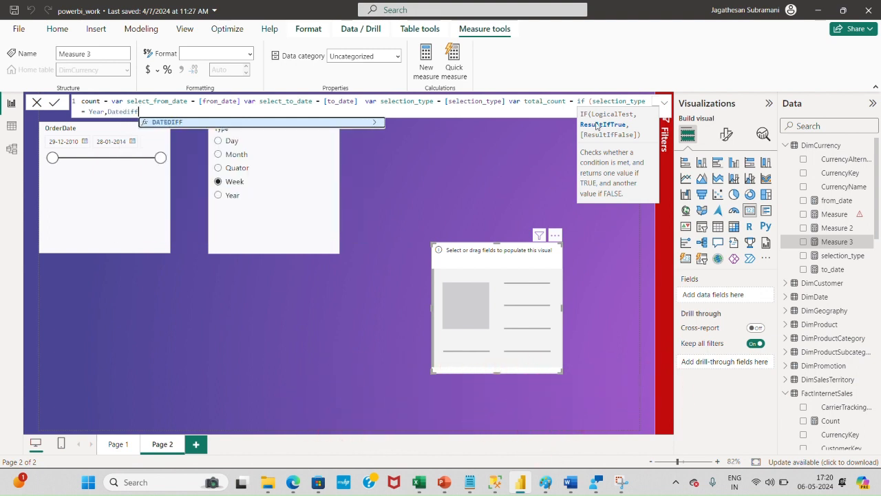
{"action": "key", "text": "Tab"}
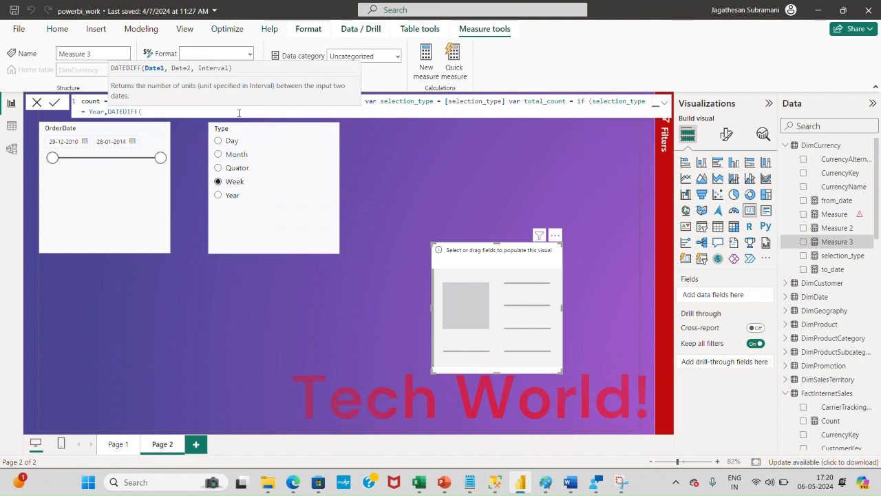
{"action": "double_click", "coordinate": [152, 101]}
{"action": "key", "text": "ctrl+c"}
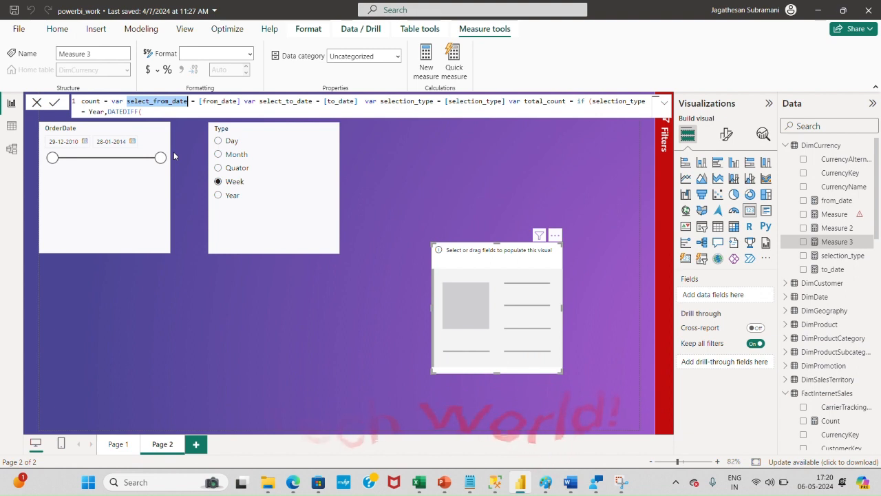
{"action": "left_click", "coordinate": [146, 101]}
{"action": "left_click", "coordinate": [146, 112]}
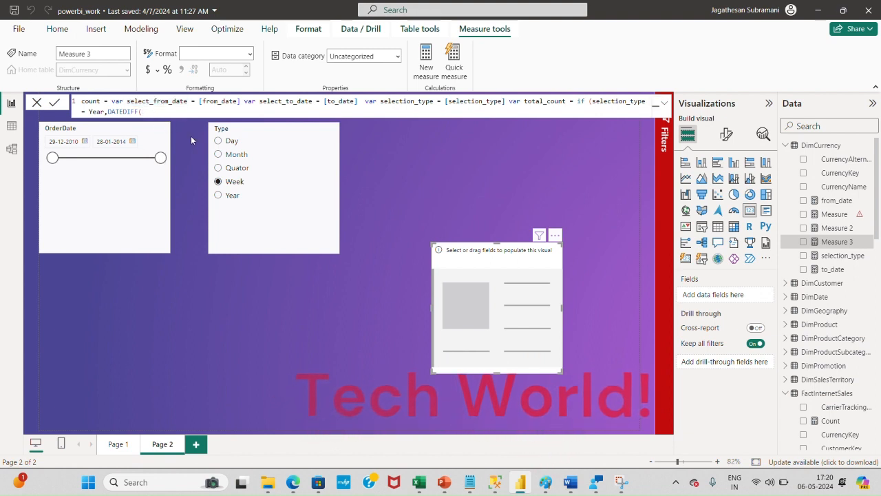
{"action": "key", "text": "ctrl+v"}
{"action": "type", "text": ","}
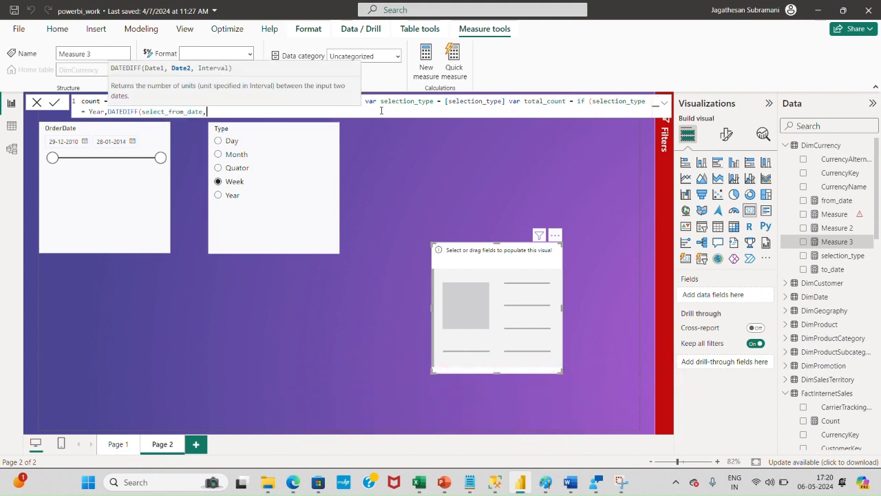
Step: Complete the DATEDIFF arguments with select_to_date as the second date and 'Year' as the interval
{"action": "left_click", "coordinate": [398, 105]}
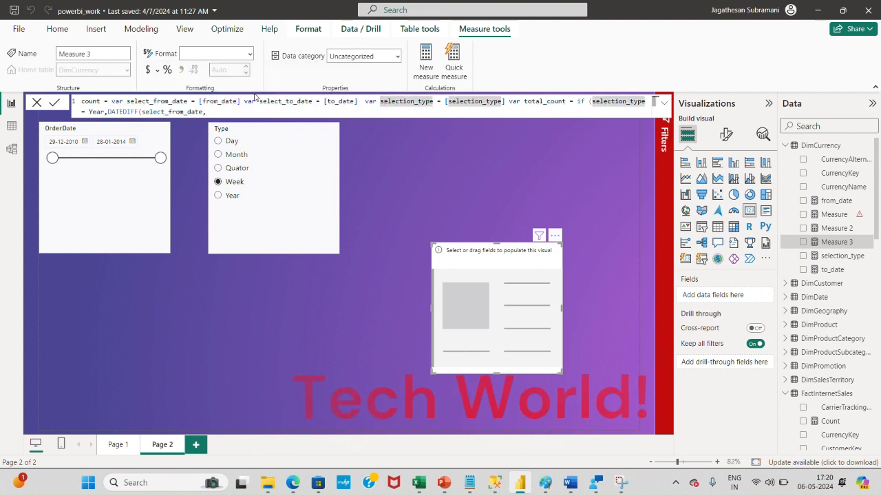
{"action": "double_click", "coordinate": [283, 101]}
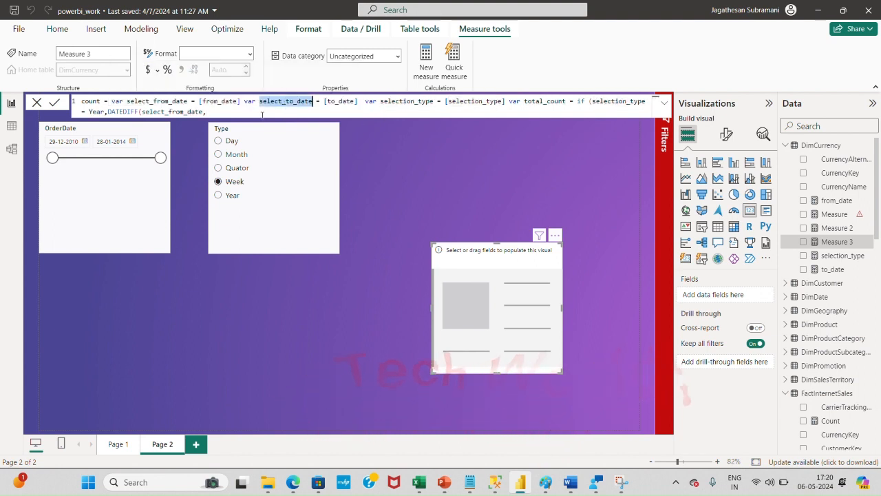
{"action": "left_click", "coordinate": [220, 111]}
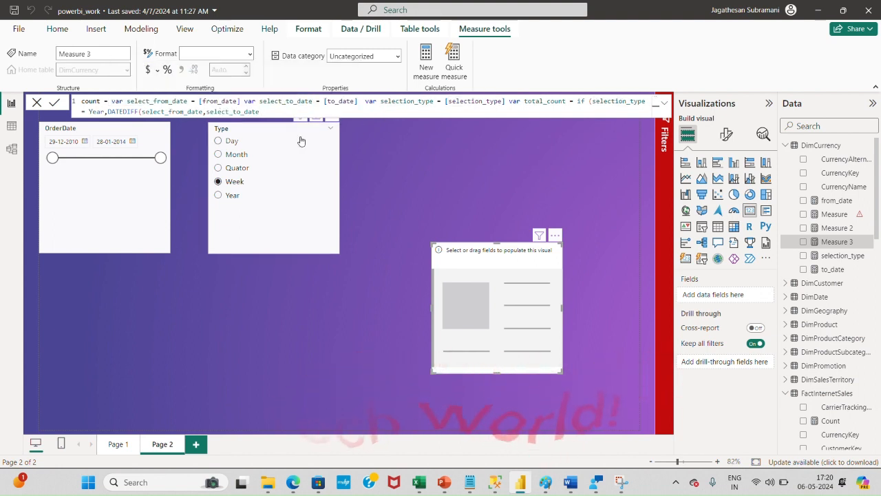
{"action": "type", "text": ",''"}
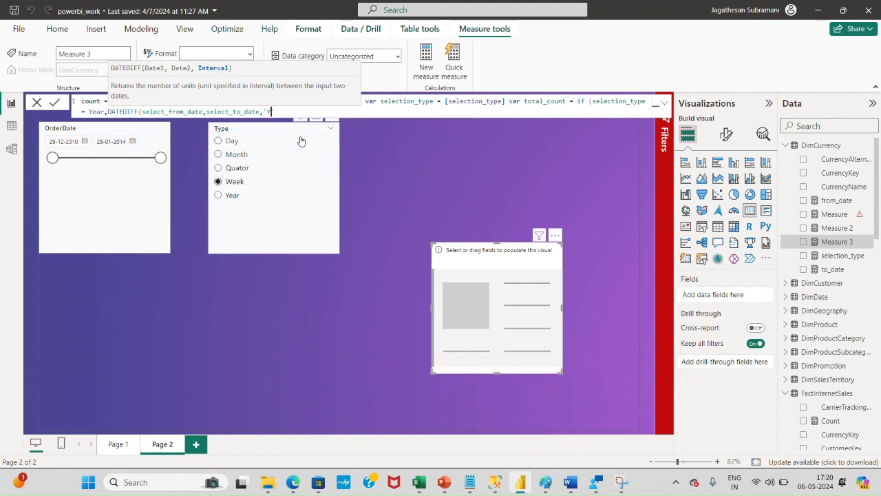
{"action": "type", "text": "Year"}
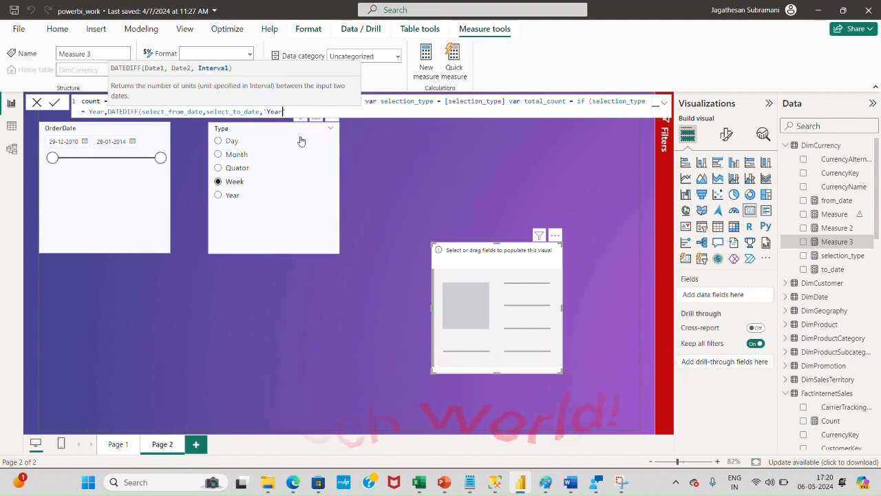
Step: Enclose the word Year in the IF function's logical test in single quotation marks
{"action": "left_click", "coordinate": [90, 110]}
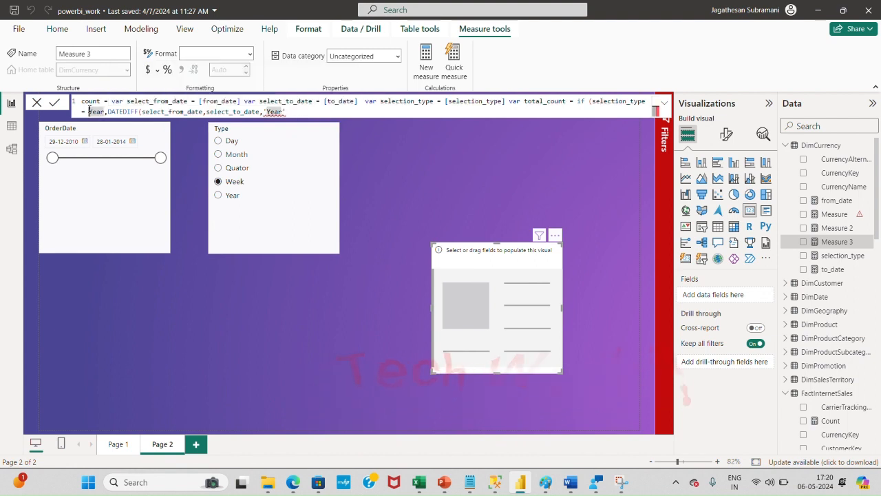
{"action": "type", "text": "'"}
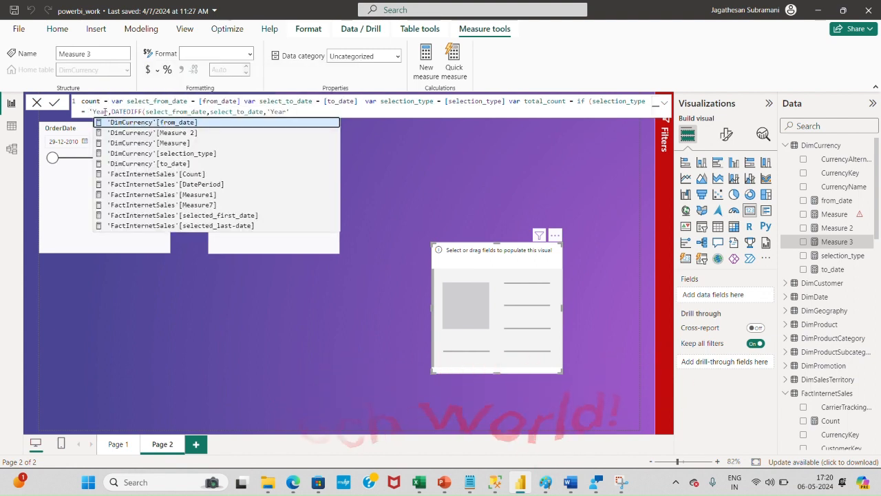
{"action": "left_click", "coordinate": [107, 112]}
{"action": "type", "text": "'"}
{"action": "left_click", "coordinate": [87, 112]}
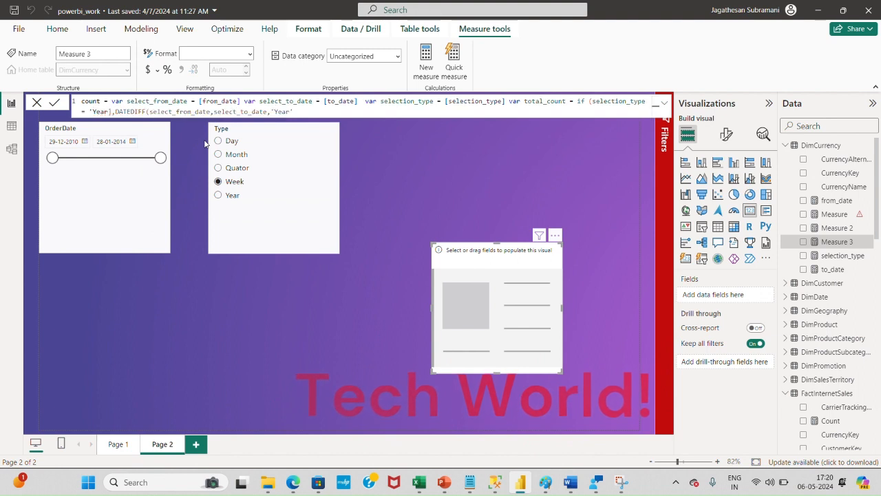
{"action": "key", "text": "BackSpace"}
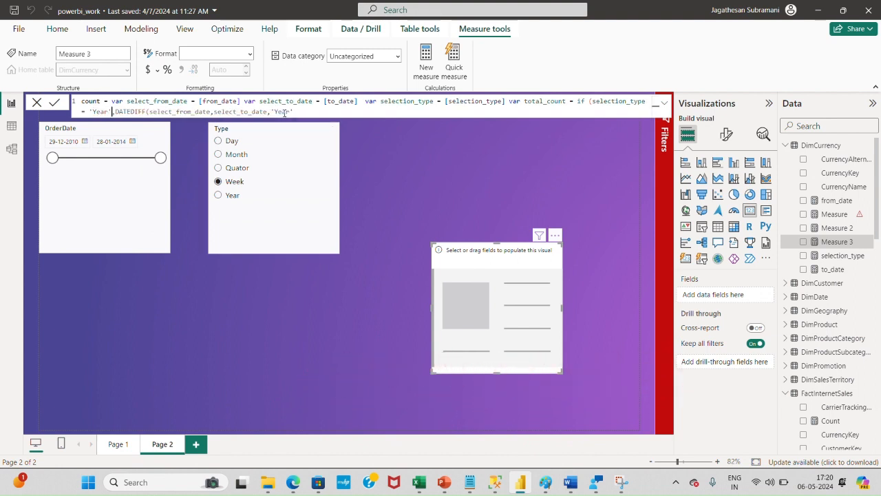
Step: Enclose Year in double quotation marks in the IF's logical test and set the DATEDIFF interval to the unquoted keyword YEAR
{"action": "left_click", "coordinate": [296, 113]}
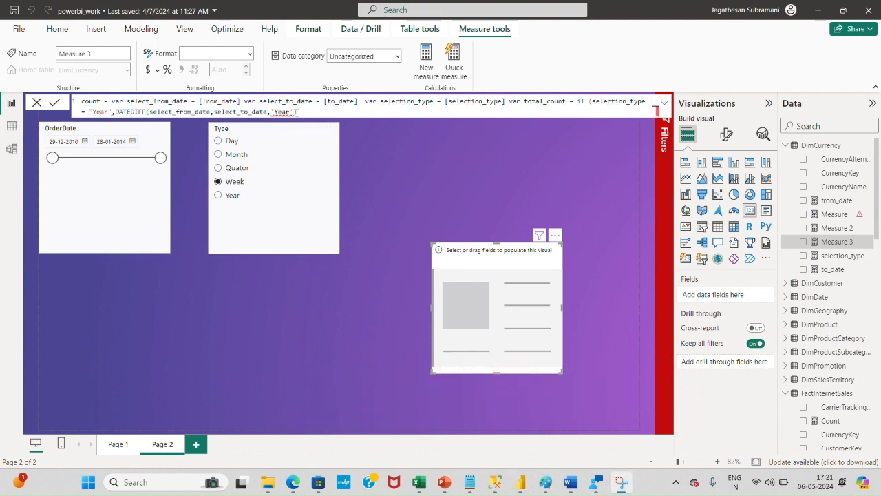
{"action": "left_click", "coordinate": [294, 112]}
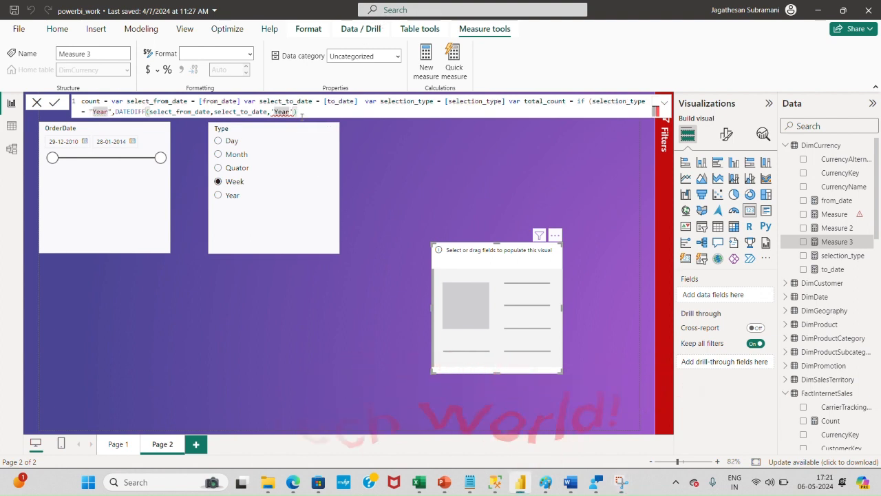
{"action": "key", "text": "BackSpace"}
{"action": "key", "text": "BackSpace"}
{"action": "key", "text": "BackSpace"}
{"action": "key", "text": "BackSpace"}
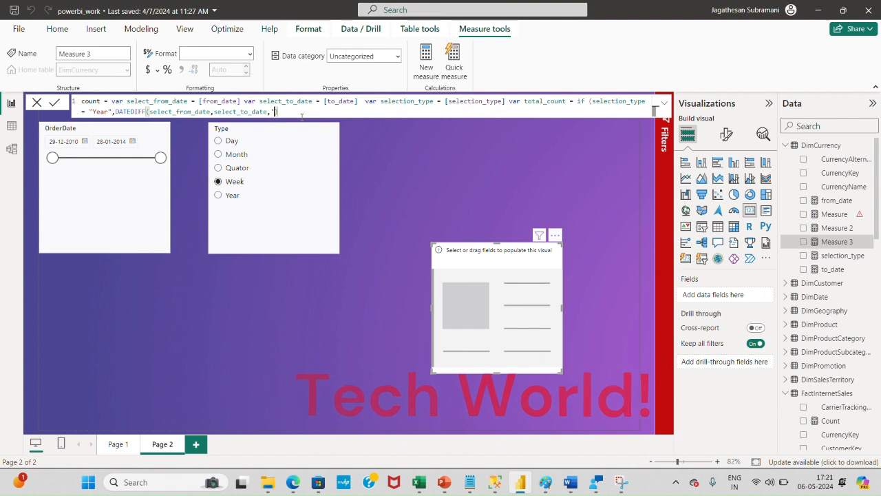
{"action": "key", "text": "BackSpace"}
{"action": "type", "text": "YEAR"}
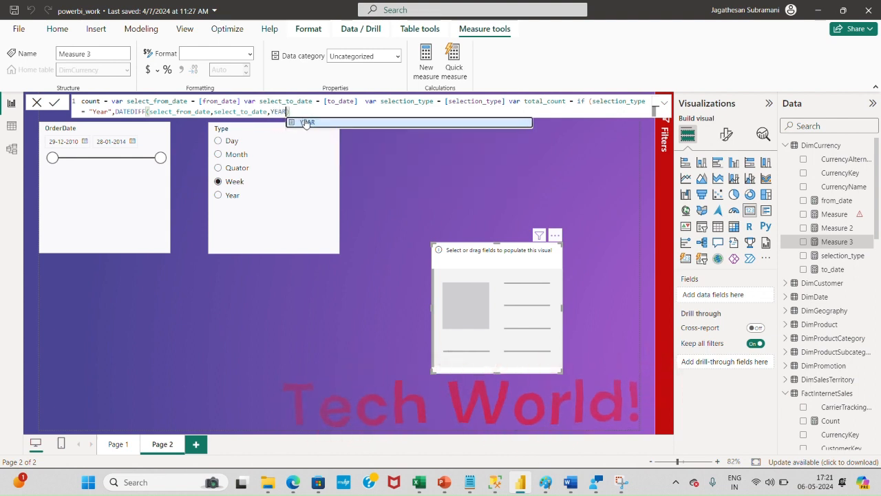
{"action": "left_click", "coordinate": [307, 122]}
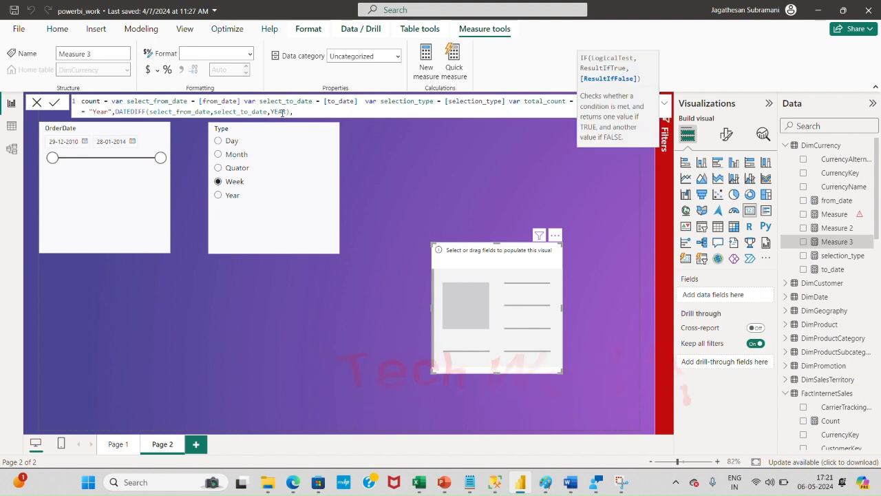
Step: Copy the IF clause with its DATEDIFF and nest the copy as the false result of the first IF
{"action": "type", "text": ","}
{"action": "left_click_drag", "start_coordinate": [289, 111], "coordinate": [144, 112]}
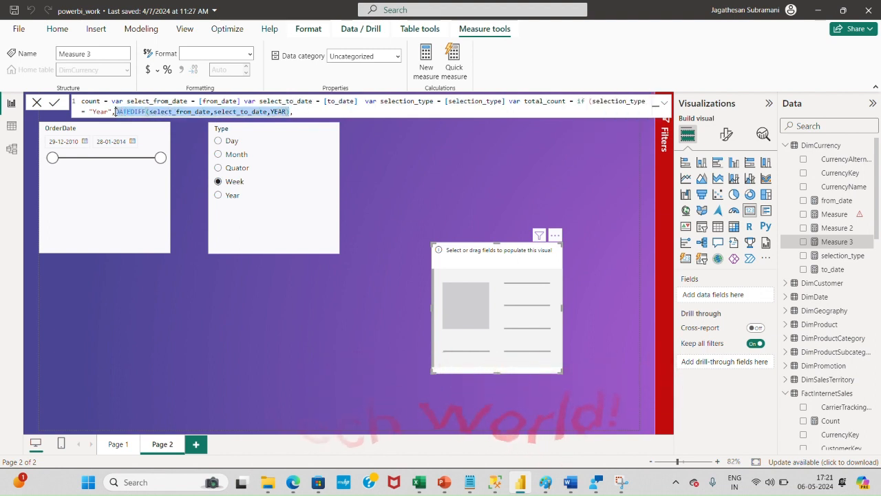
{"action": "left_click", "coordinate": [292, 111]}
{"action": "left_click_drag", "start_coordinate": [292, 111], "coordinate": [577, 101]}
{"action": "key", "text": "ctrl+c"}
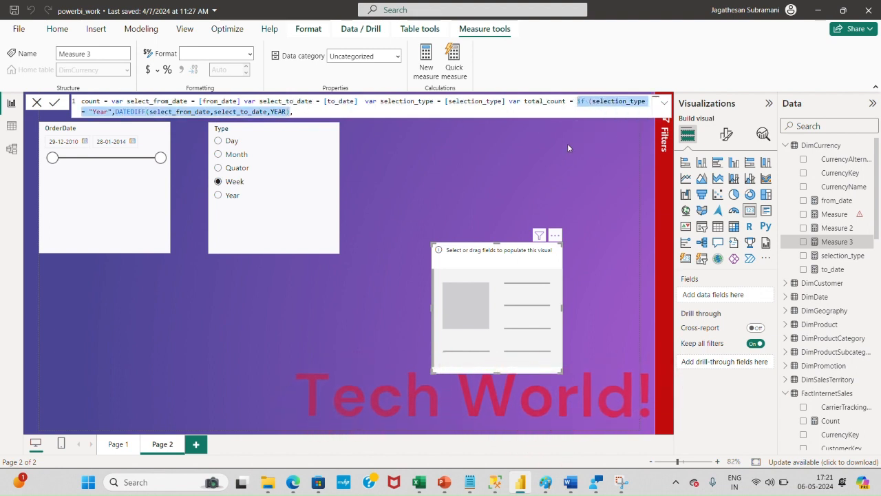
{"action": "left_click", "coordinate": [291, 112]}
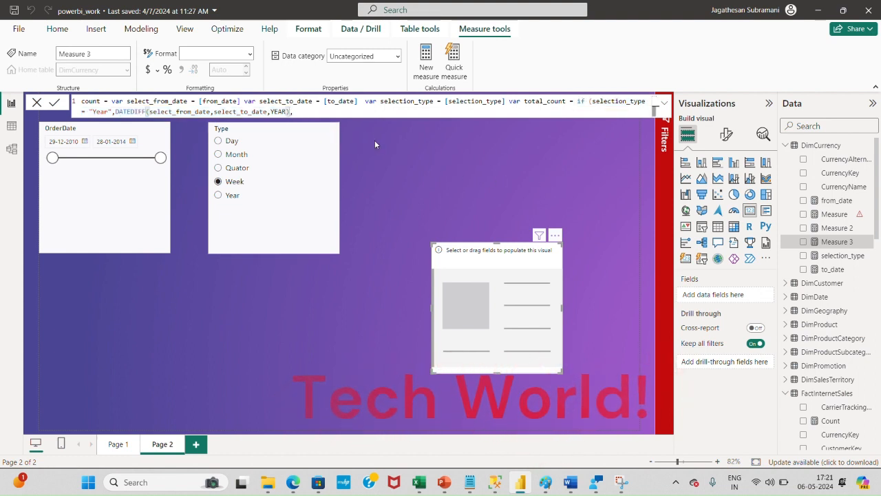
{"action": "type", "text": ","}
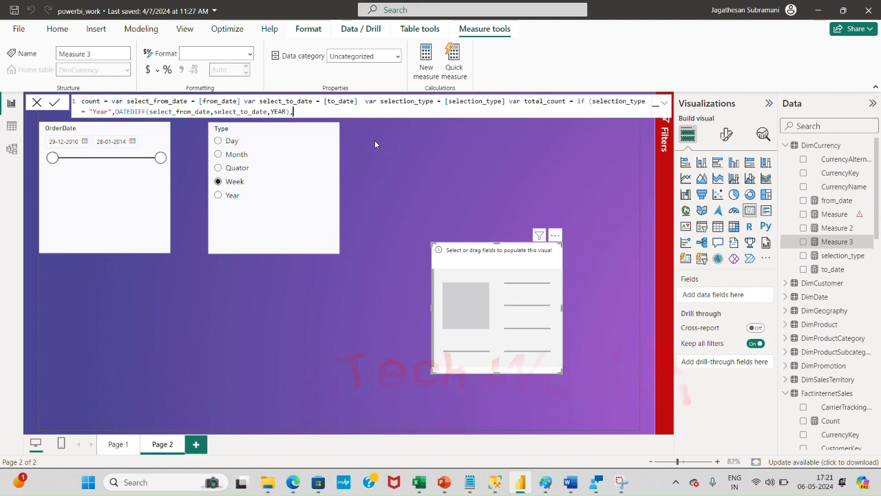
{"action": "type", "text": ")"}
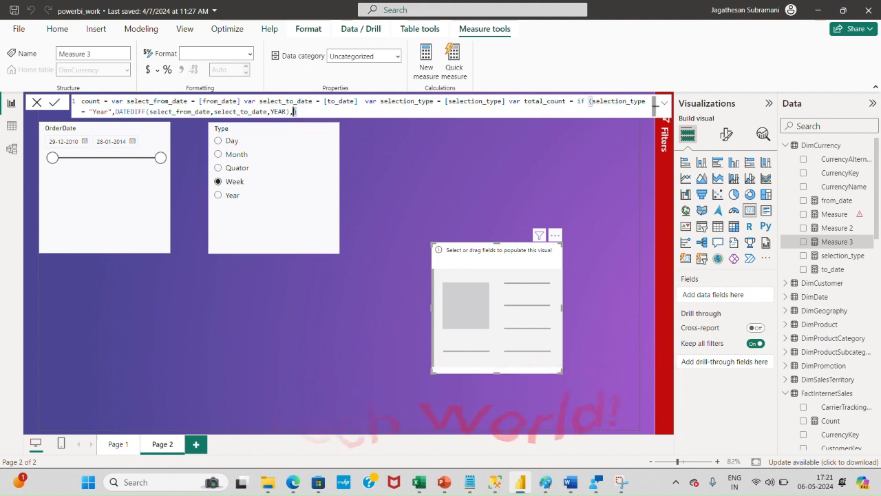
{"action": "key", "text": "ctrl+v"}
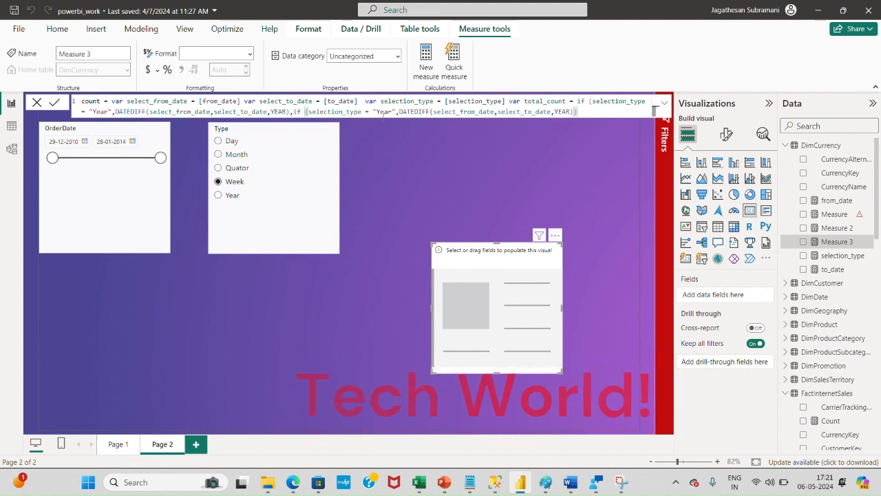
Step: Change the nested IF to test selection_type for "Month" and set its DATEDIFF interval to MONTH
{"action": "double_click", "coordinate": [384, 111]}
{"action": "type", "text": "M"}
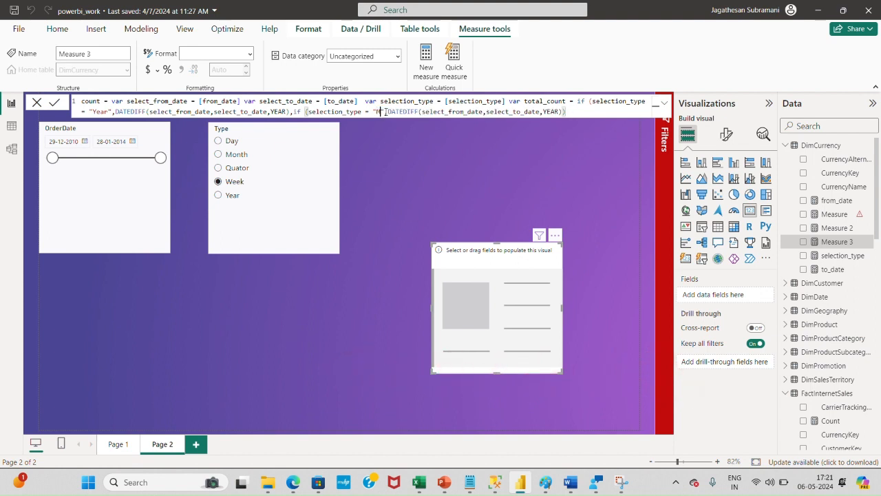
{"action": "type", "text": "onth\","}
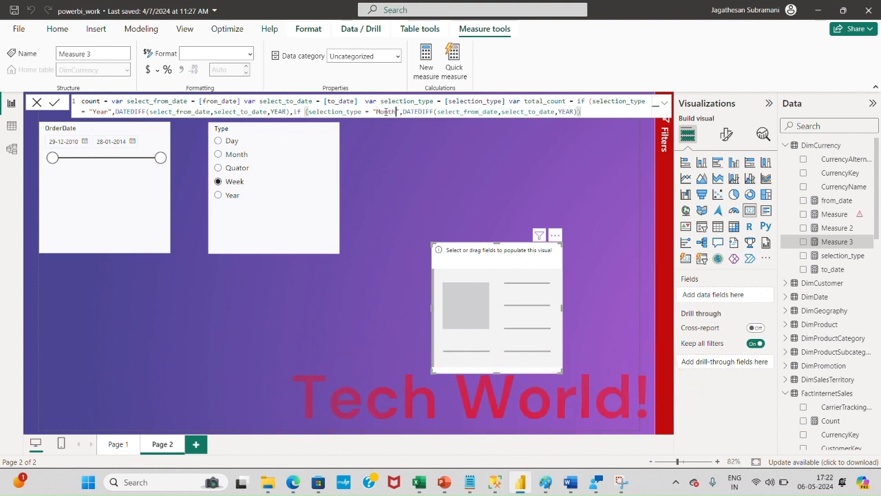
{"action": "double_click", "coordinate": [567, 112]}
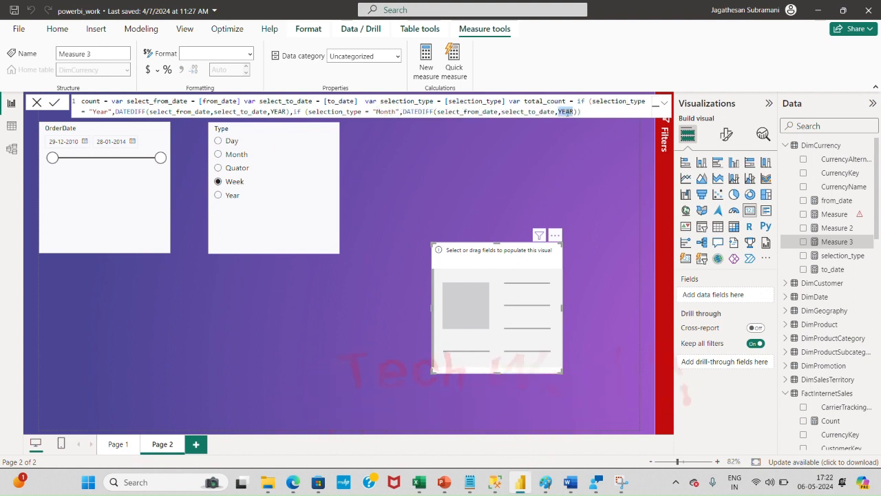
{"action": "type", "text": "MONTH"}
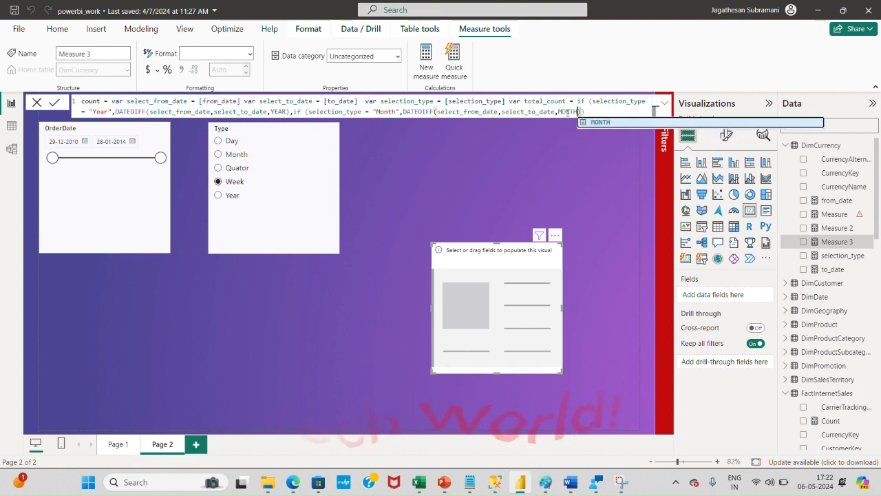
Step: Nest another copy of the IF clause as the Month IF's false result, testing for "Week" with the interval WEEK
{"action": "left_click", "coordinate": [582, 112]}
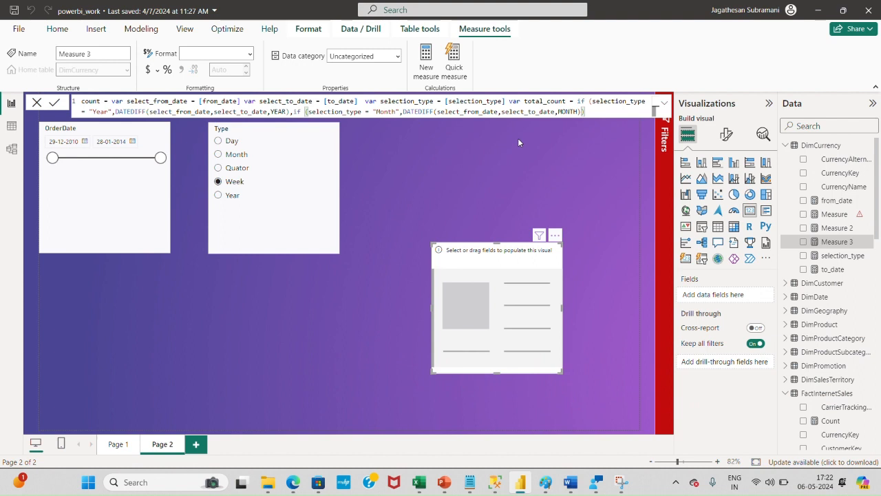
{"action": "type", "text": ", "}
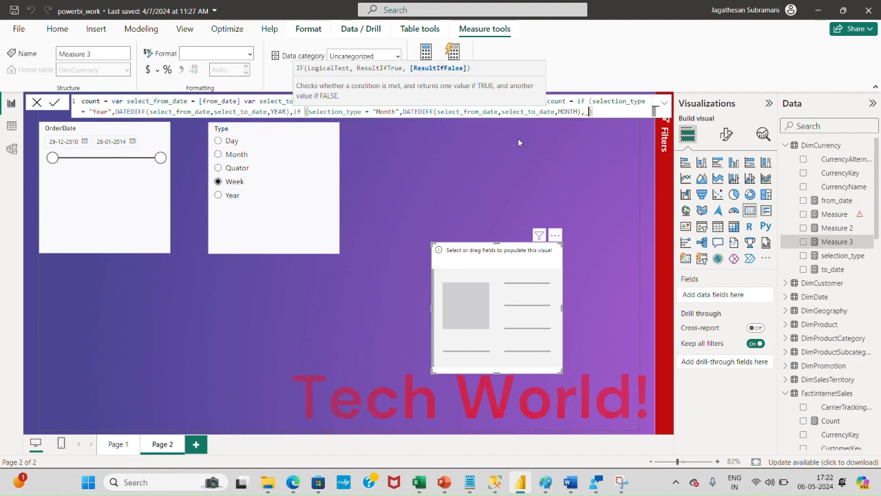
{"action": "type", "text": ")"}
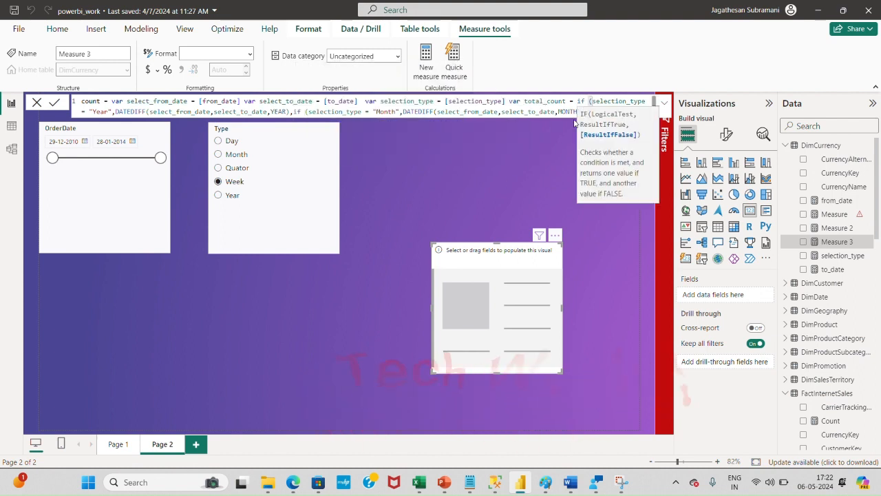
{"action": "type", "text": "),))"}
{"action": "left_click", "coordinate": [582, 111]}
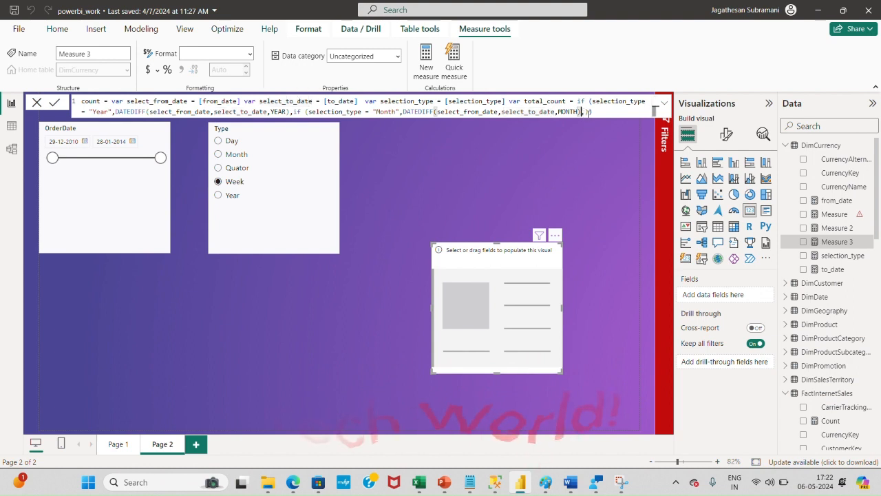
{"action": "key", "text": "ctrl+v"}
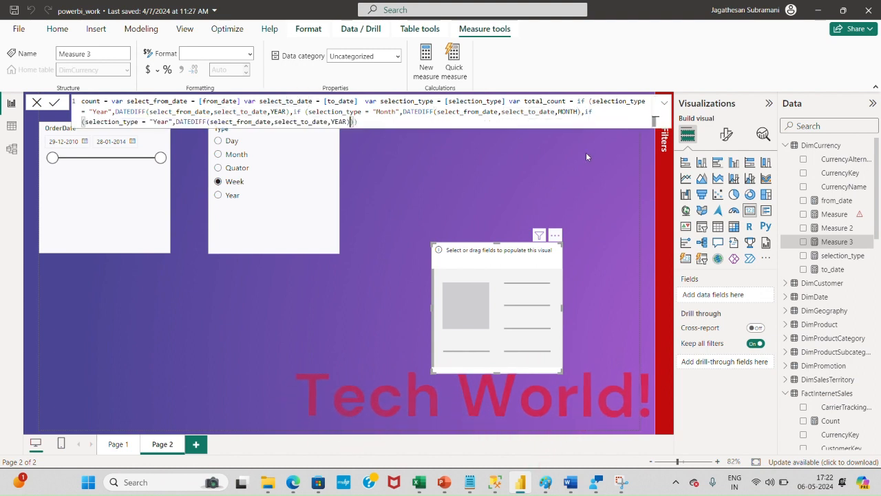
{"action": "double_click", "coordinate": [161, 121]}
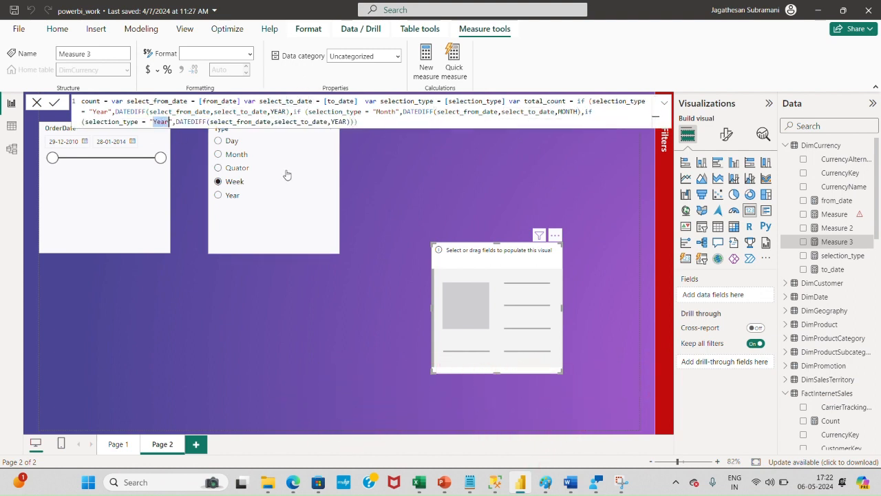
{"action": "type", "text": "Week"}
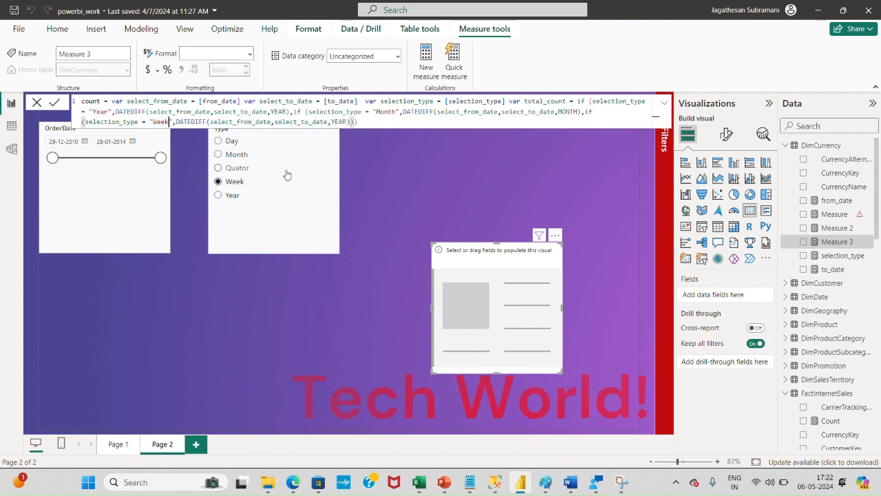
{"action": "double_click", "coordinate": [337, 121]}
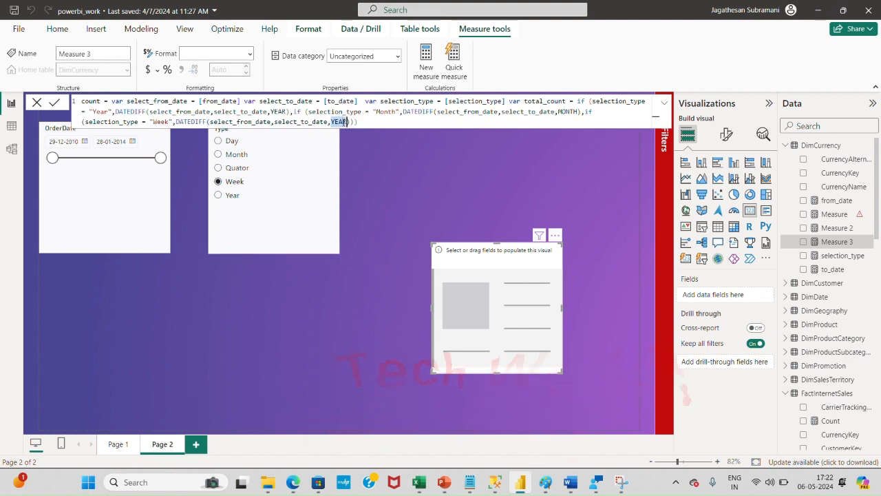
{"action": "type", "text": "WEEK"}
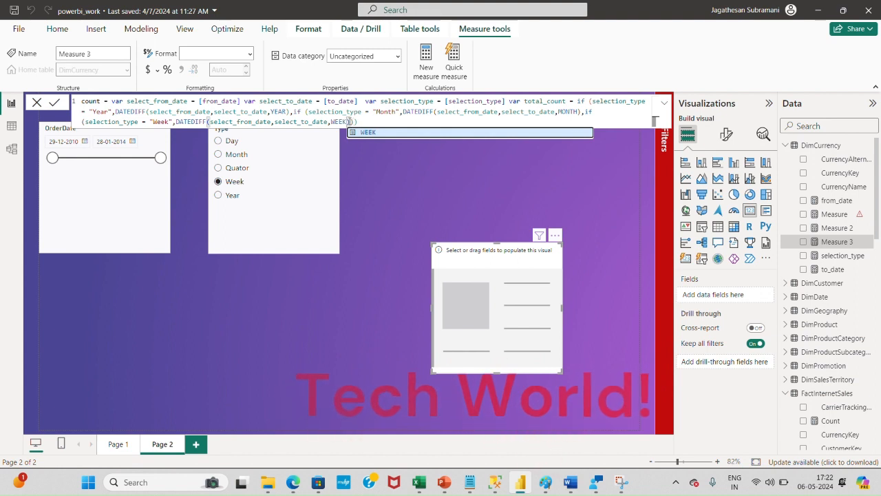
Step: Nest a fourth IF clause as the Week IF's false result, testing for "Quator" with the DATEDIFF interval QUATOR
{"action": "key", "text": "Escape"}
{"action": "type", "text": ","}
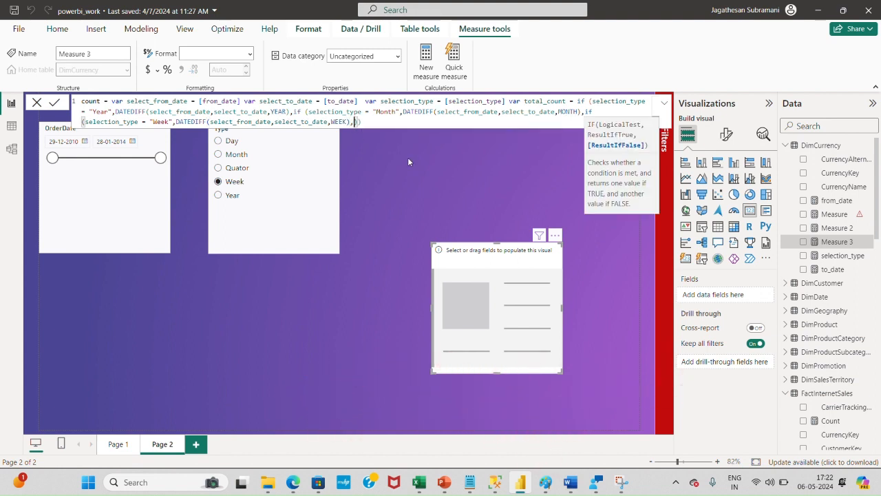
{"action": "type", "text": ")"}
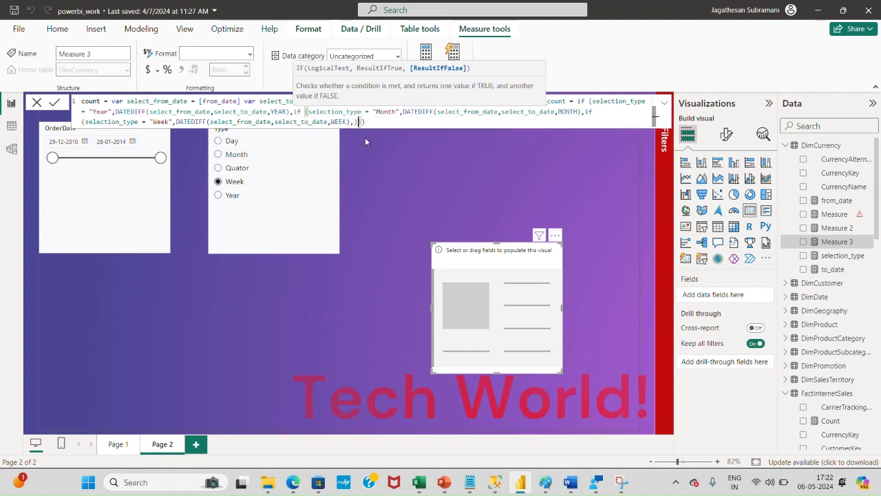
{"action": "left_click", "coordinate": [357, 122]}
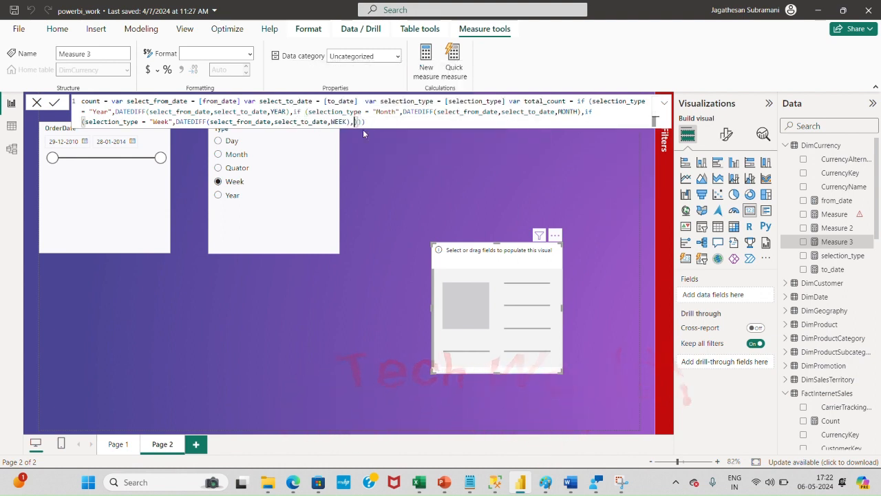
{"action": "key", "text": "ctrl+v"}
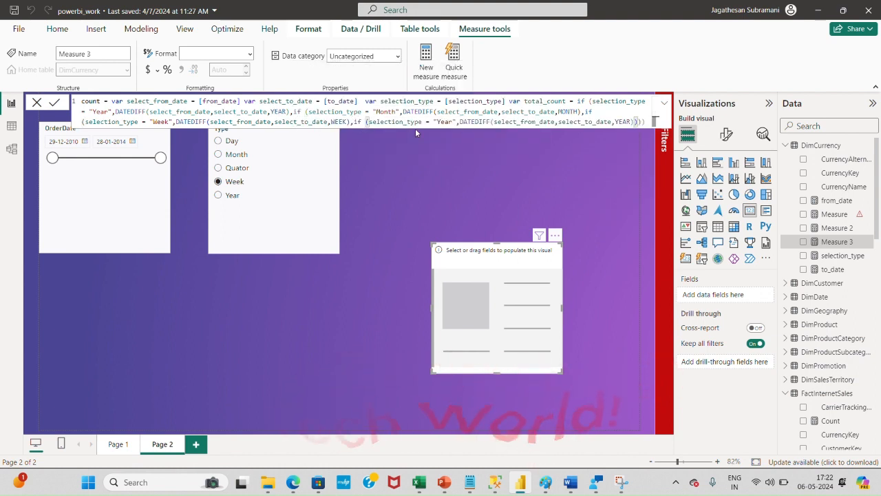
{"action": "double_click", "coordinate": [443, 121]}
{"action": "type", "text": "Quat"}
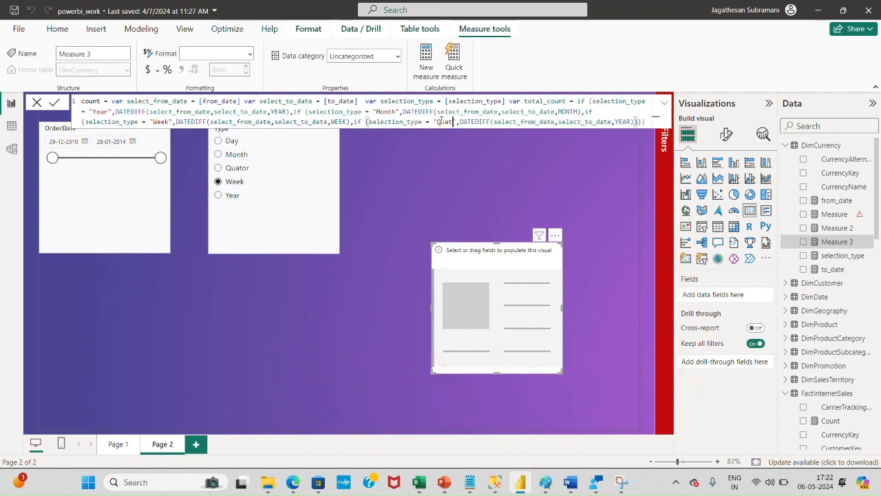
{"action": "type", "text": "or"}
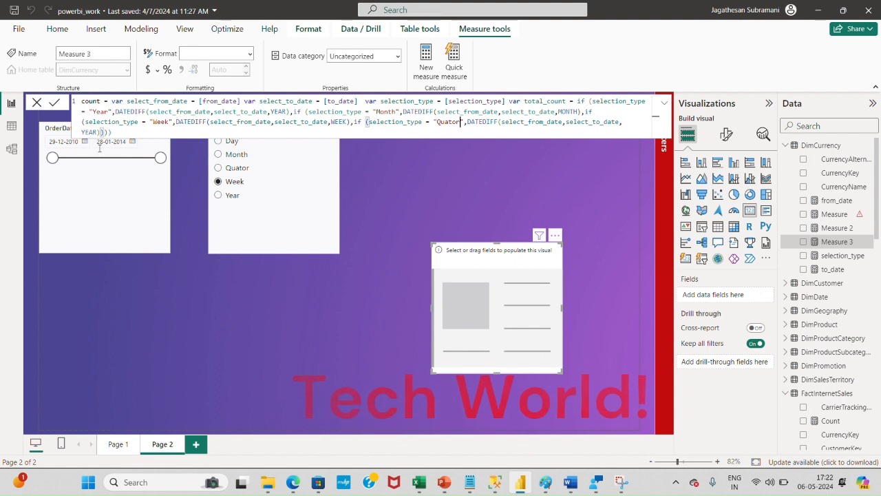
{"action": "double_click", "coordinate": [91, 131]}
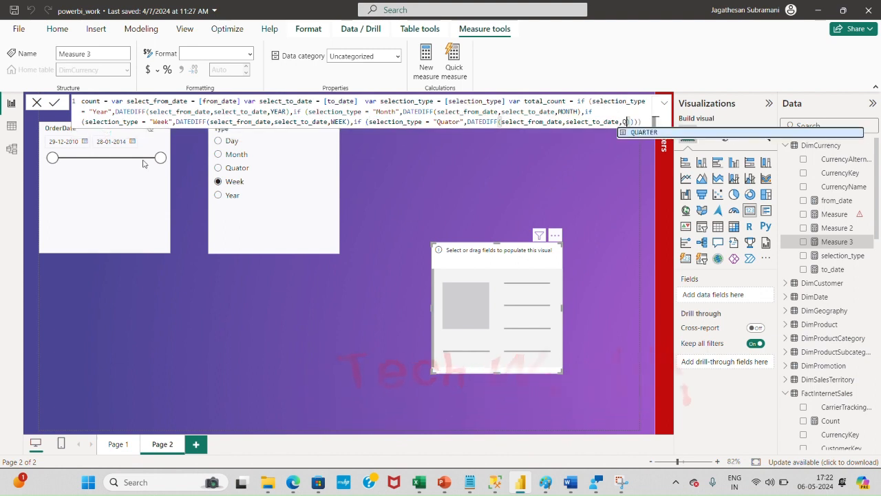
{"action": "type", "text": "QUATOR"}
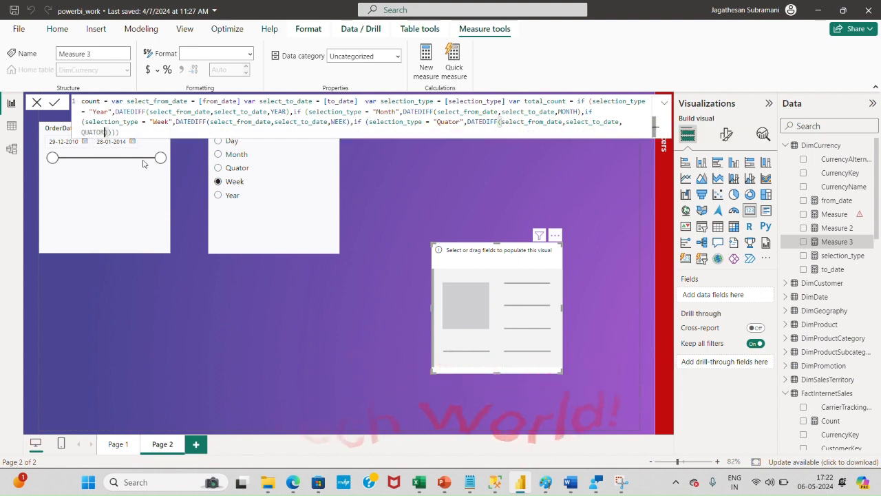
Step: Nest a fifth IF clause as the Quator IF's false result, testing for "Day" with the DATEDIFF interval DAY, and close the parentheses
{"action": "key", "text": "Right"}
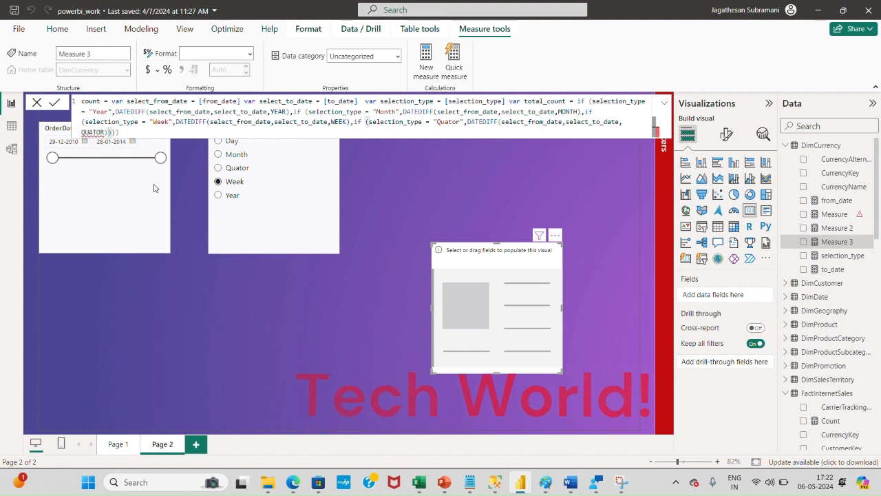
{"action": "type", "text": ","}
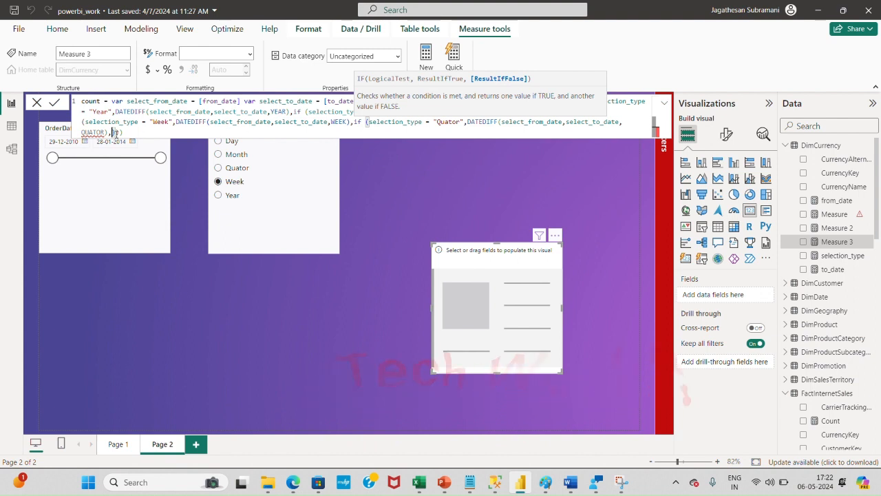
{"action": "type", "text": "if (selection_type = \"Year\",DATEDIFF(select_from_date,select_to_date,YEAR)"}
{"action": "double_click", "coordinate": [201, 133]}
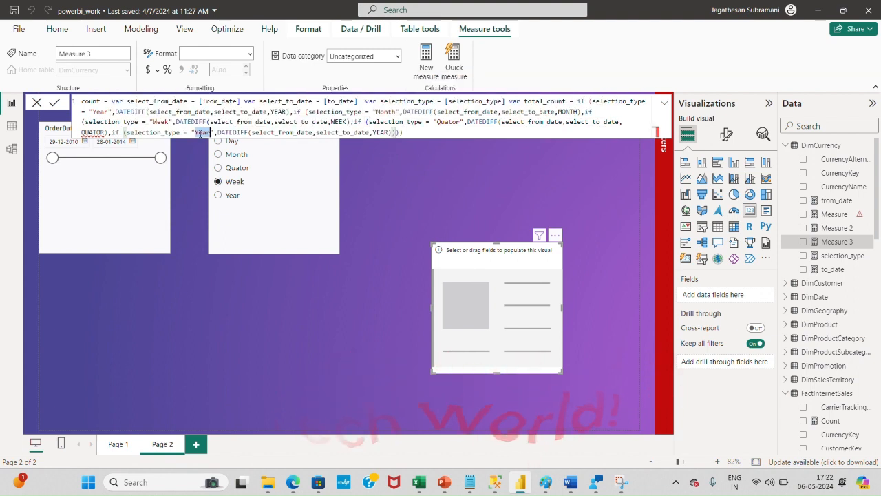
{"action": "type", "text": "Day"}
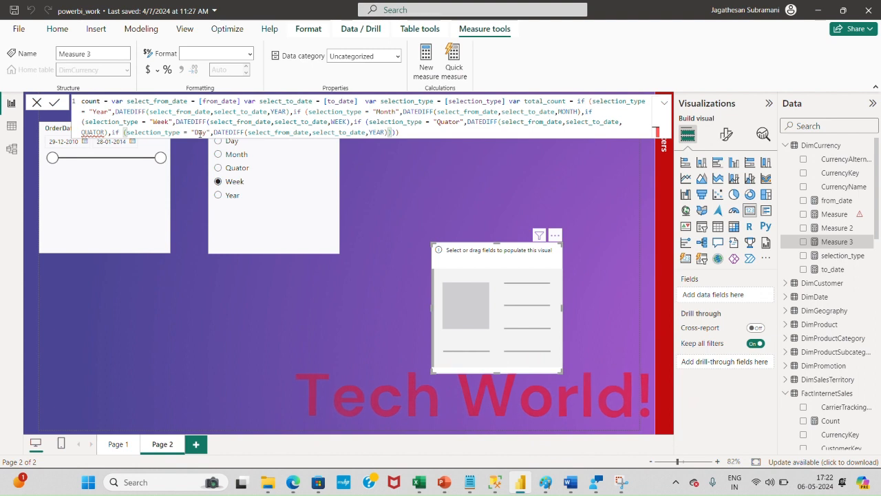
{"action": "double_click", "coordinate": [377, 132]}
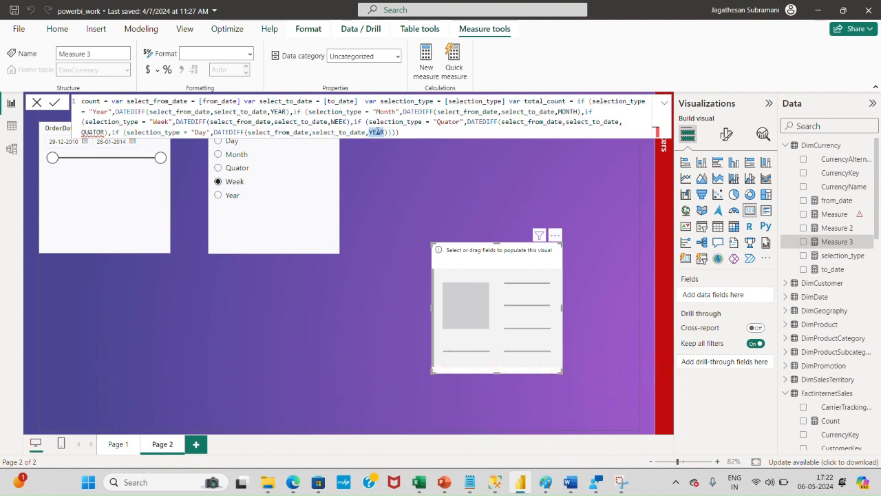
{"action": "type", "text": "DAY"}
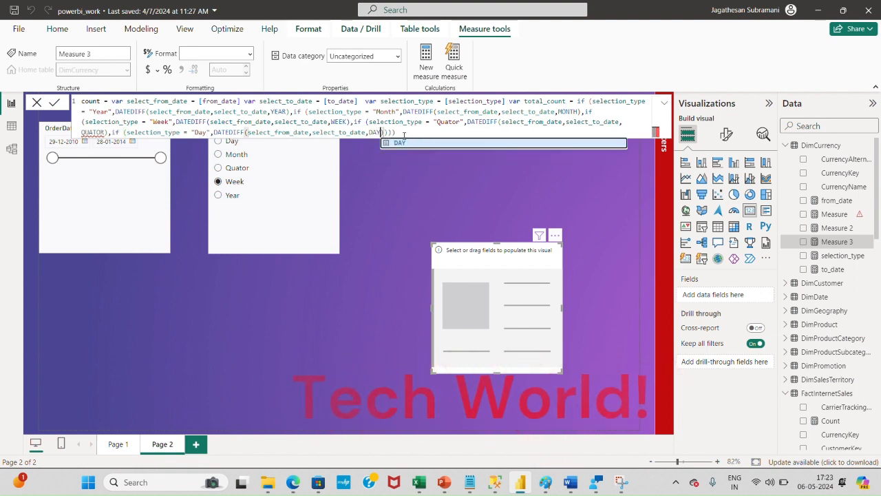
{"action": "type", "text": ")"}
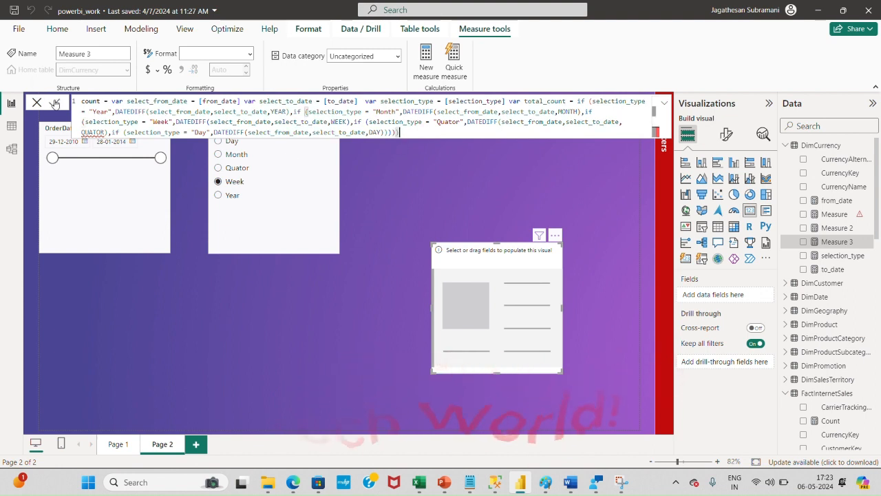
Step: Try to commit the count measure, dismiss the name conflict, and rename it count_value
{"action": "left_click", "coordinate": [54, 102]}
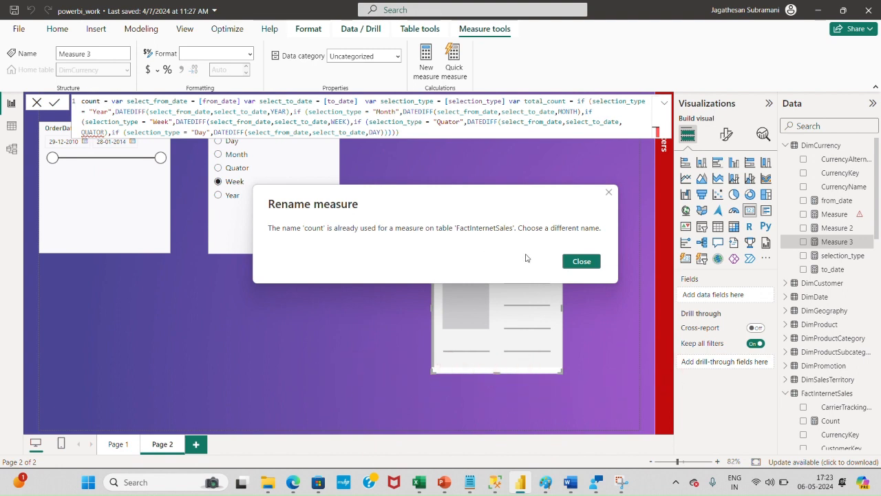
{"action": "left_click", "coordinate": [591, 262]}
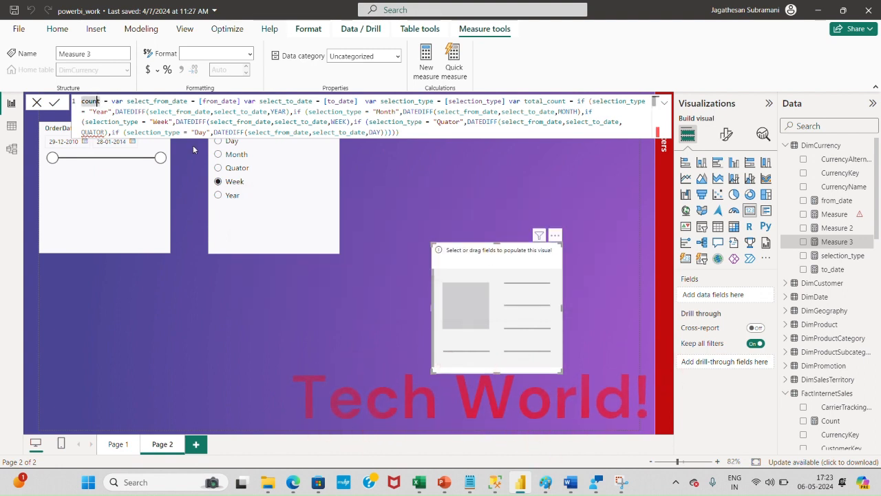
{"action": "type", "text": "_"}
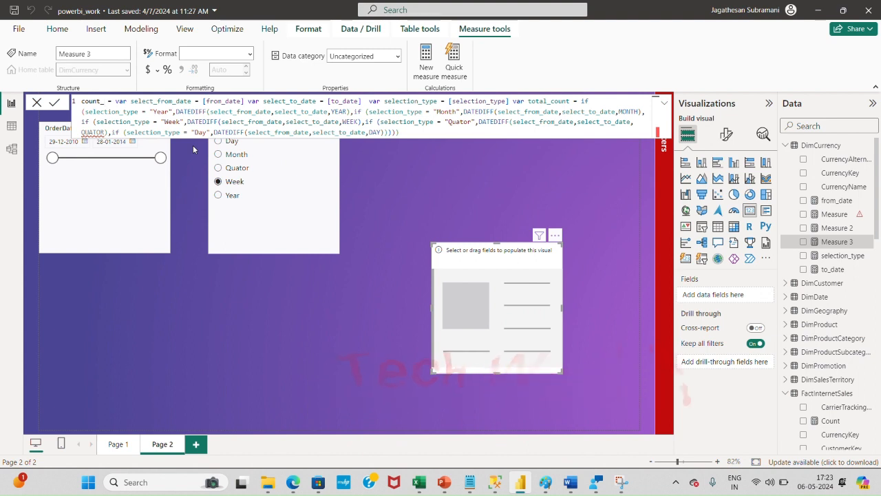
{"action": "type", "text": "value"}
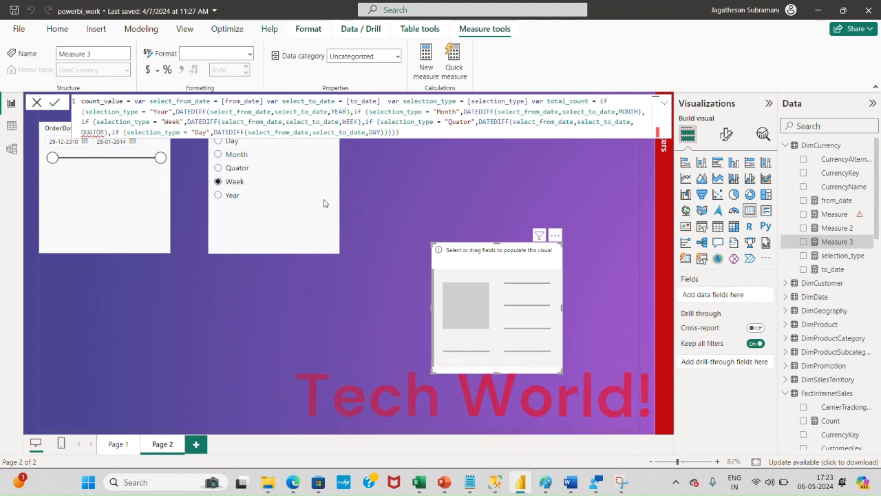
{"action": "key", "text": "Return"}
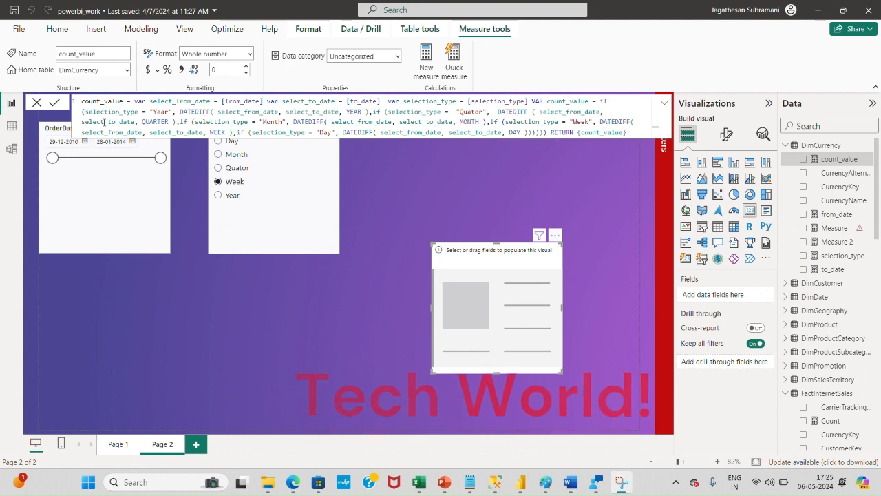
Step: Commit the count_value formula with its QUARTER interval and RETURN clause, and add the measure to the empty card
{"action": "left_click", "coordinate": [54, 103]}
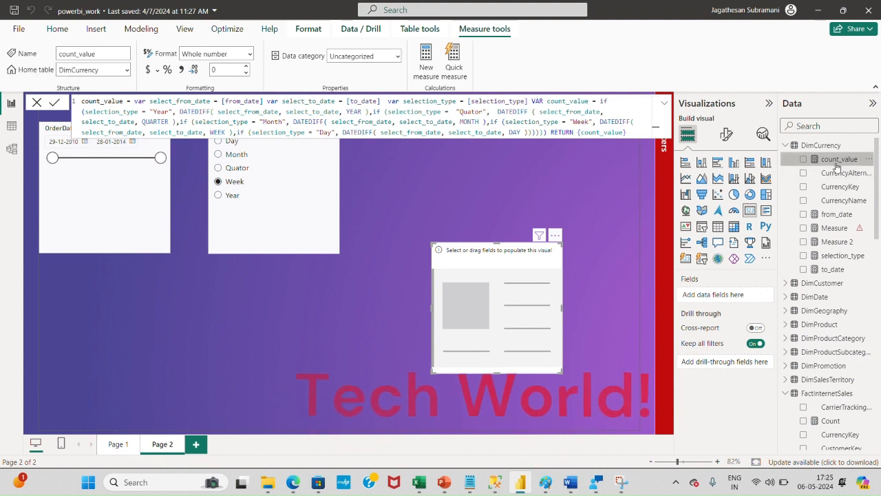
{"action": "left_click", "coordinate": [490, 295]}
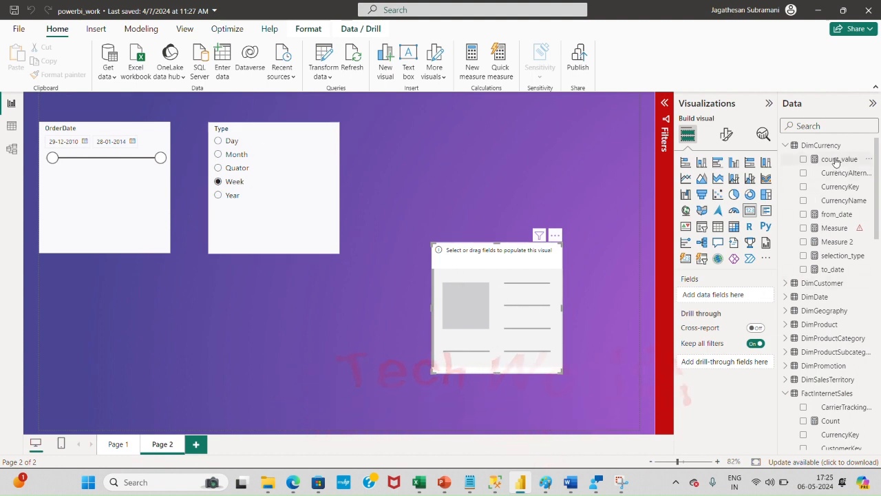
{"action": "left_click_drag", "start_coordinate": [836, 159], "coordinate": [529, 289]}
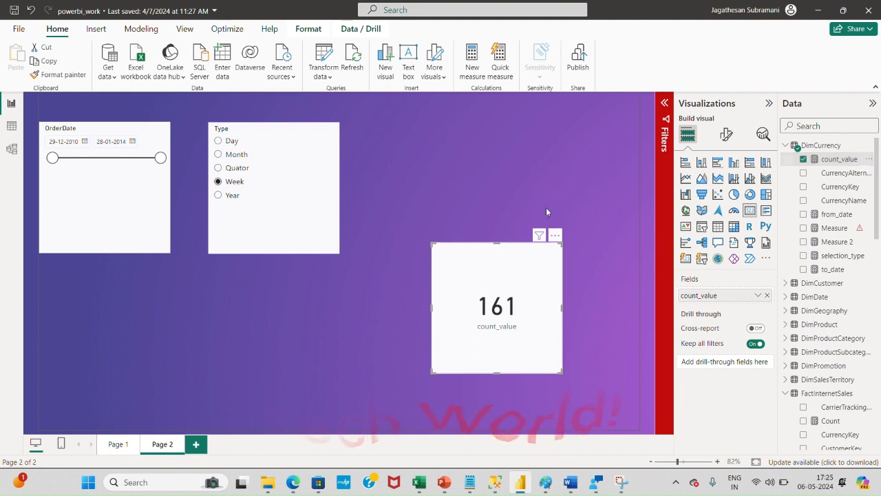
Step: Check the card's count with the Type slicer set to Day, Month, Quator and Year
{"action": "left_click", "coordinate": [218, 140]}
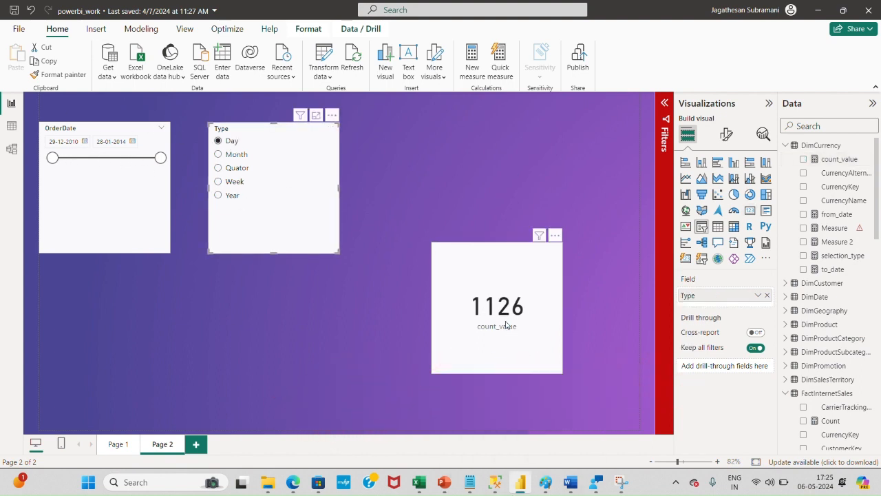
{"action": "left_click", "coordinate": [232, 157]}
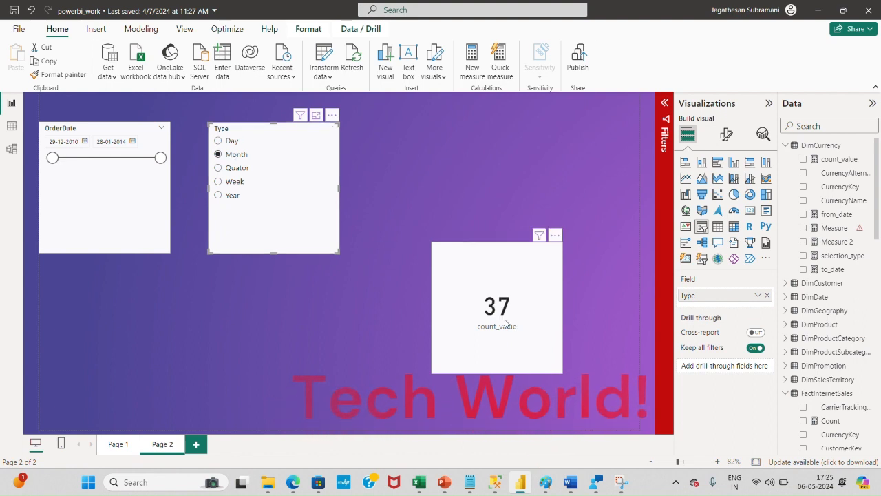
{"action": "left_click", "coordinate": [235, 170]}
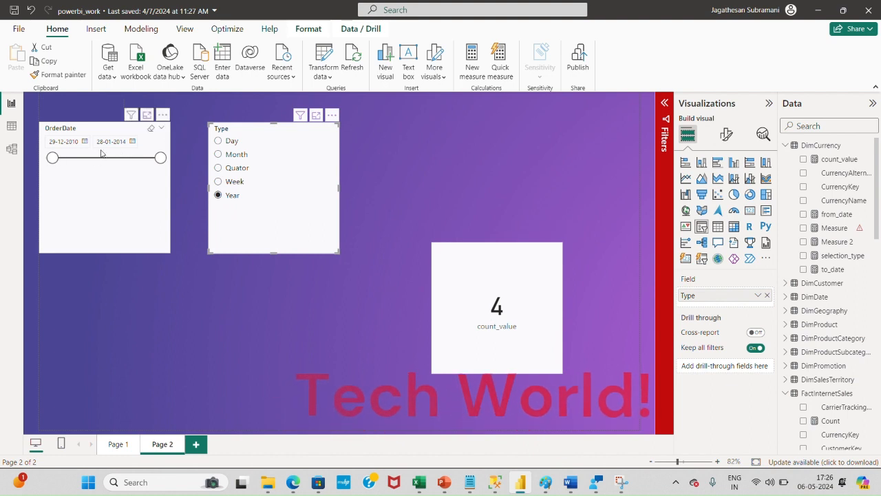
Step: Shorten the OrderDate slicer's range so that it ends on 31-12-2011
{"action": "left_click", "coordinate": [157, 161]}
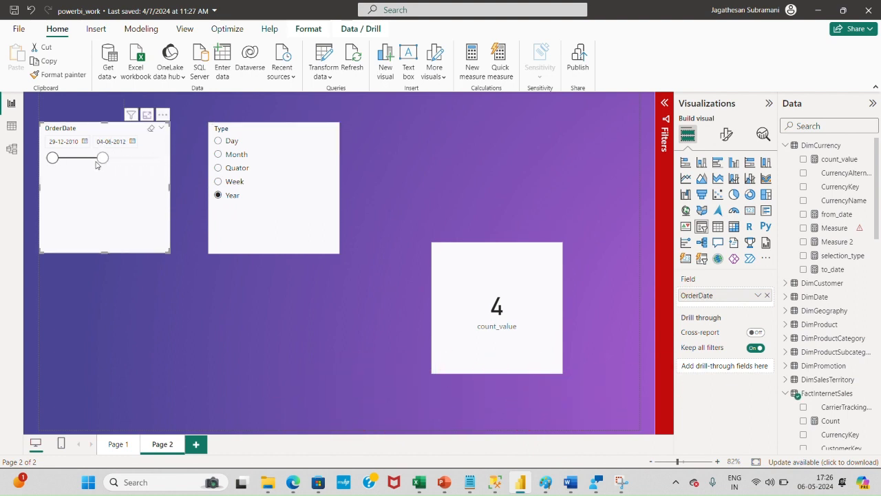
{"action": "left_click_drag", "start_coordinate": [94, 164], "coordinate": [85, 164]}
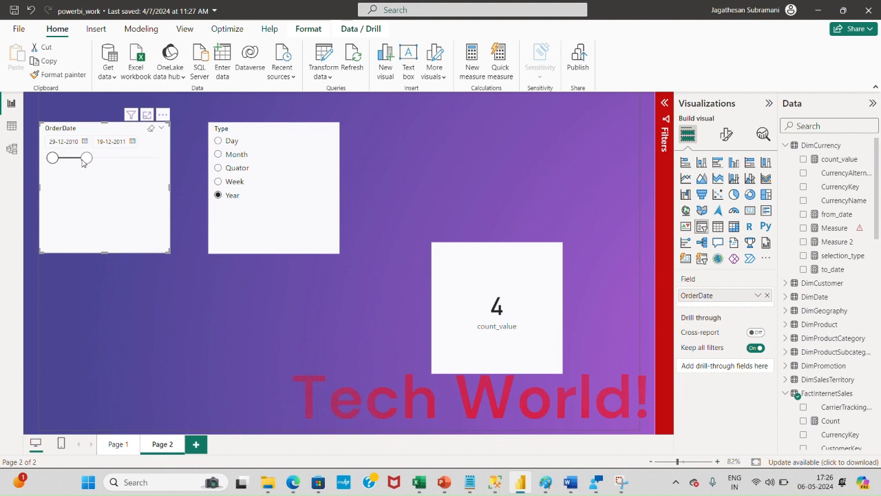
{"action": "left_click_drag", "start_coordinate": [80, 161], "coordinate": [84, 159]}
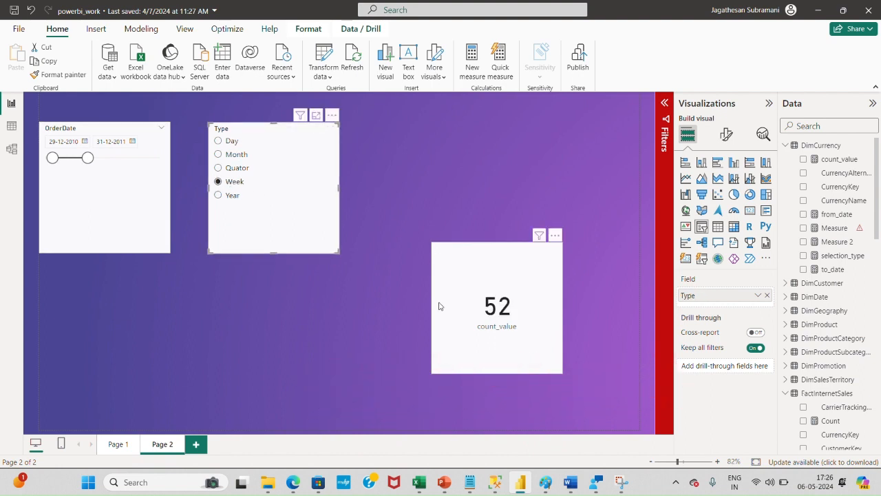
Step: Check the card's count for the shortened date range with Type set to Quator, Month and Day
{"action": "left_click", "coordinate": [218, 167]}
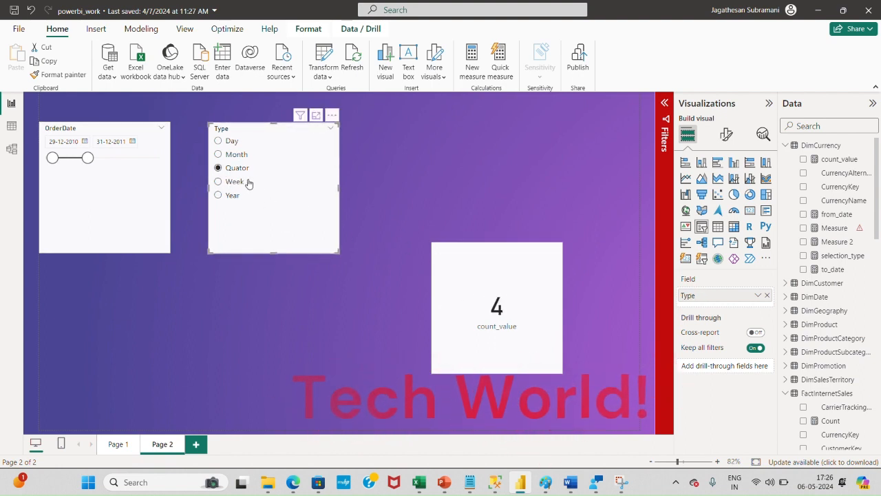
{"action": "left_click", "coordinate": [226, 155]}
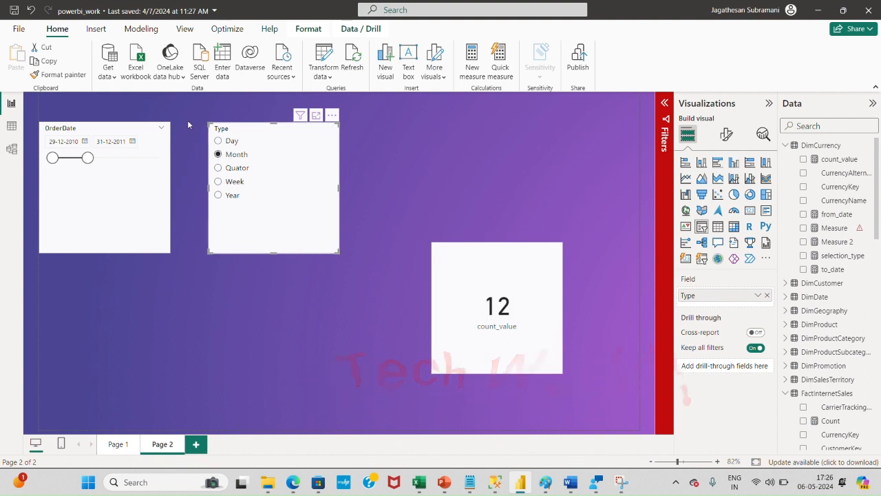
{"action": "left_click", "coordinate": [222, 141]}
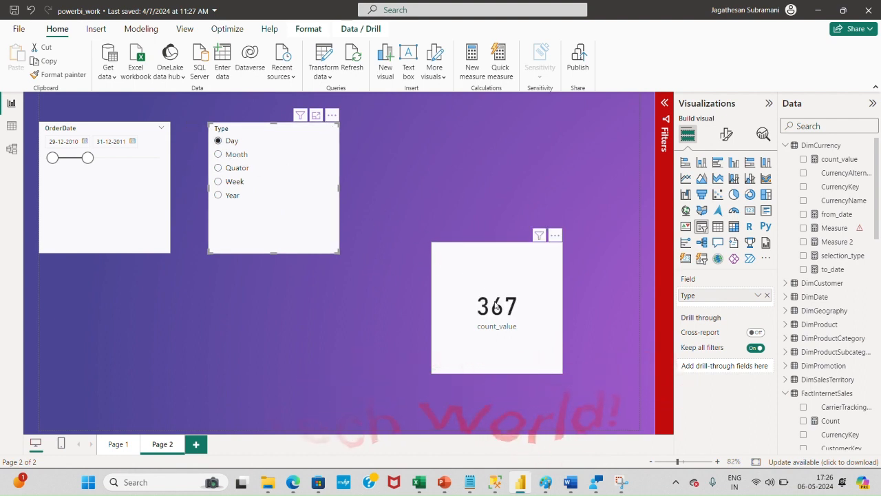